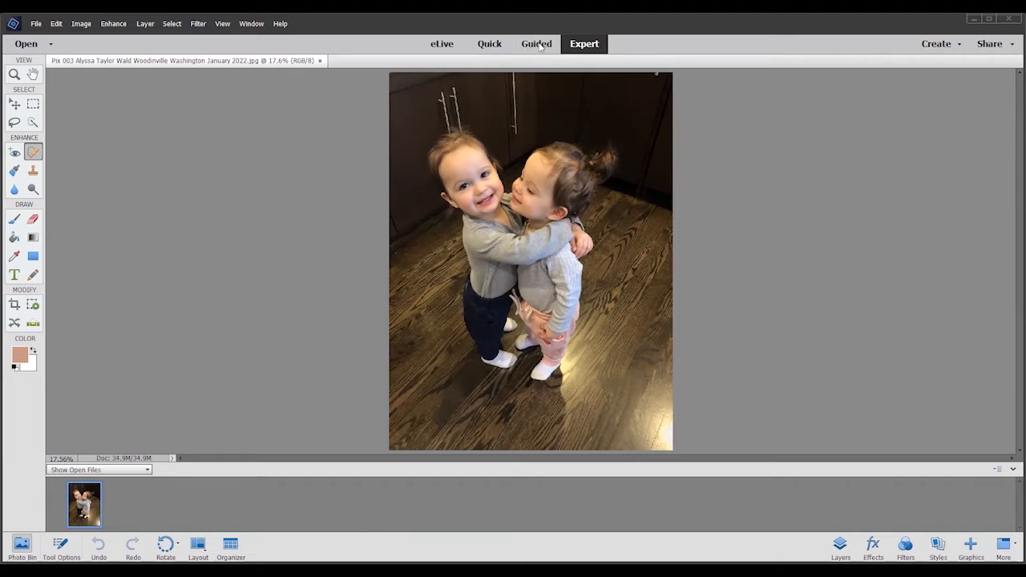
left_click(536, 44)
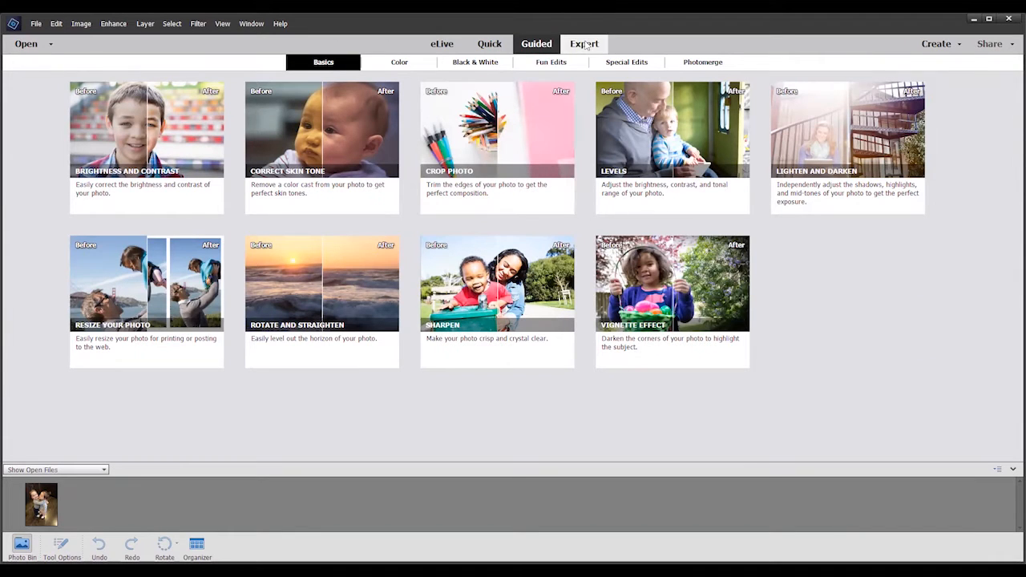
left_click(586, 46)
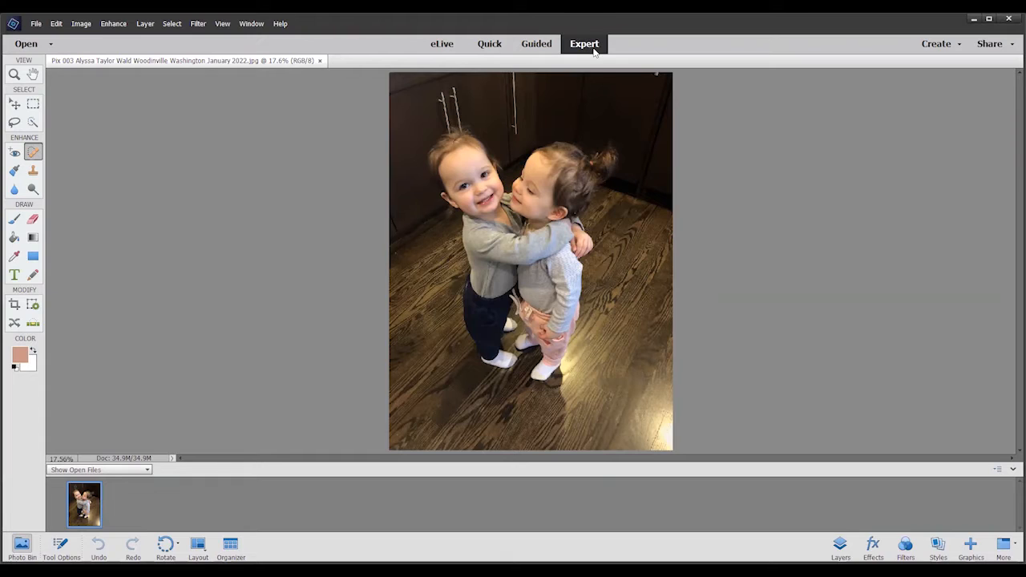
left_click(81, 25)
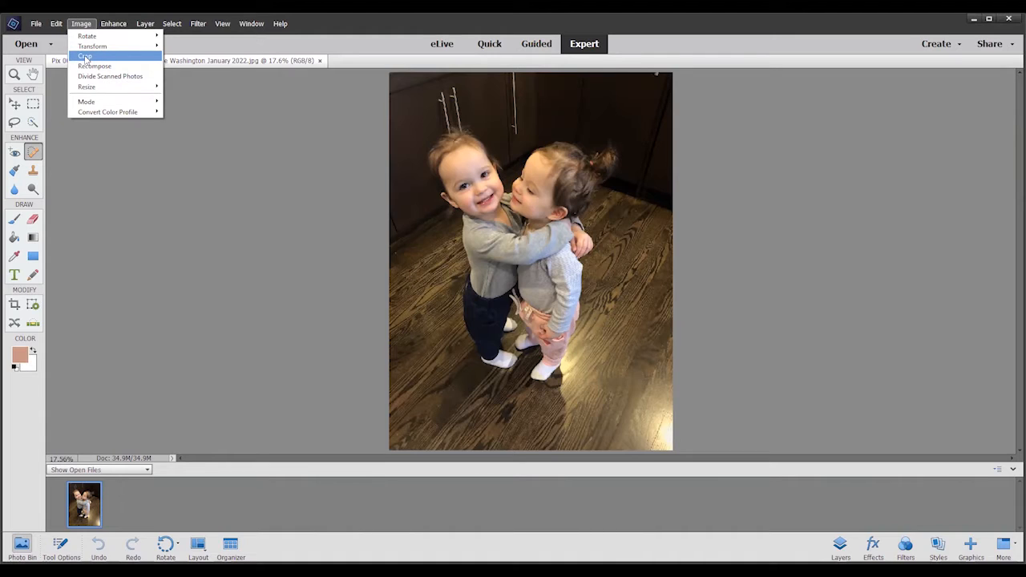
left_click(129, 222)
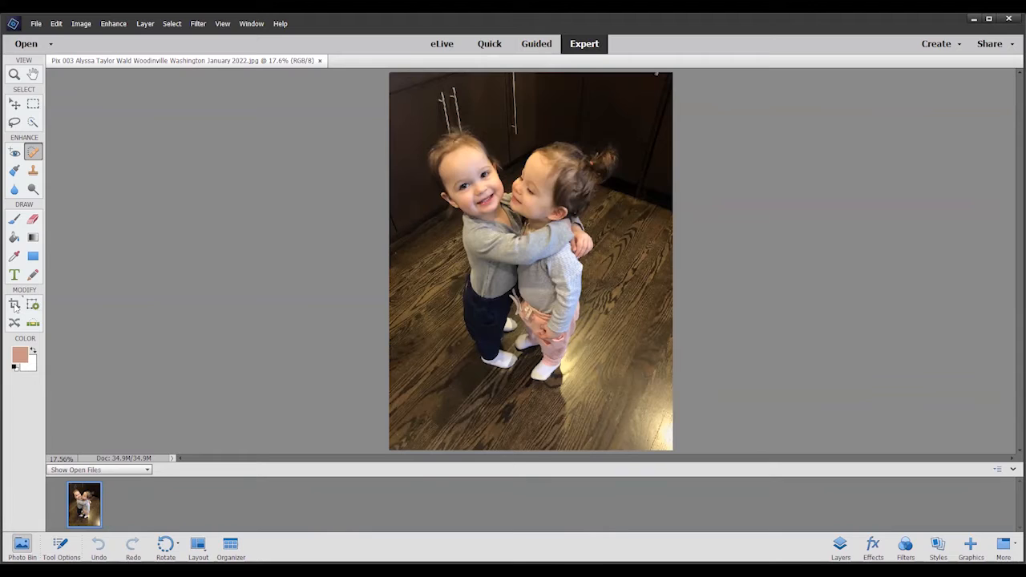
- Crop the photo tightly around the two hugging toddlers with No Restriction, trimming the floor below and the cabinets above them
left_click(15, 306)
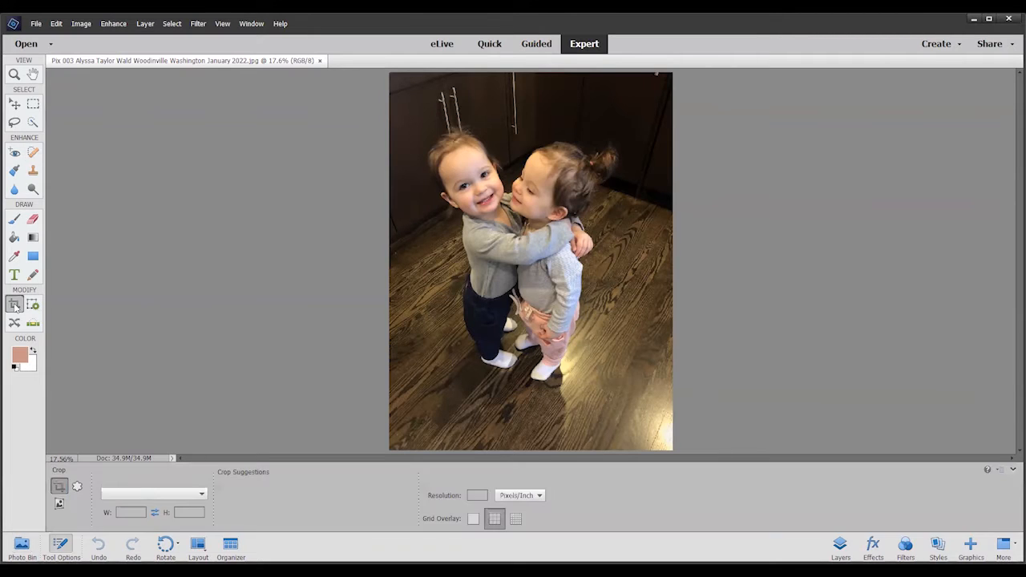
left_click(199, 494)
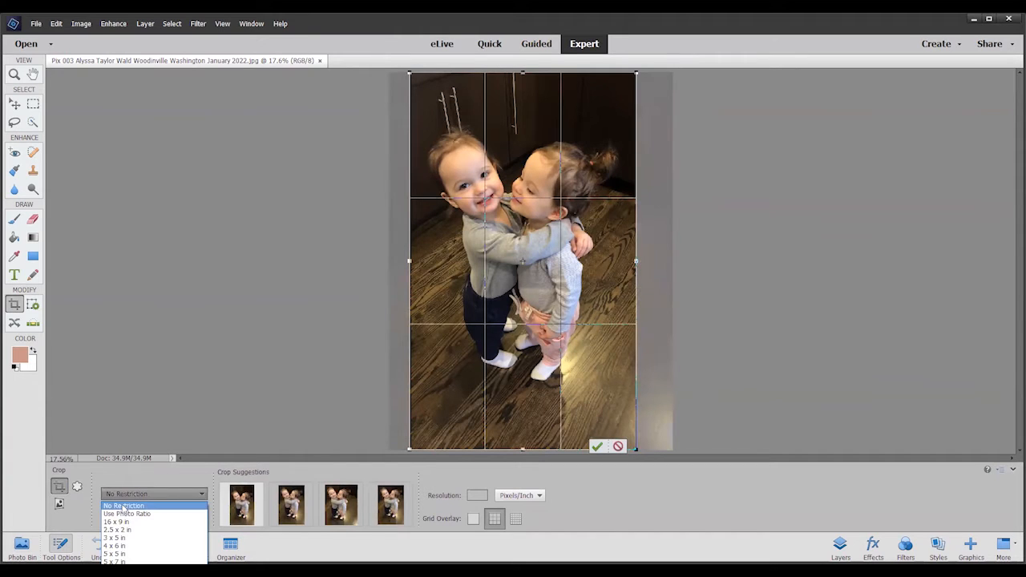
left_click(124, 506)
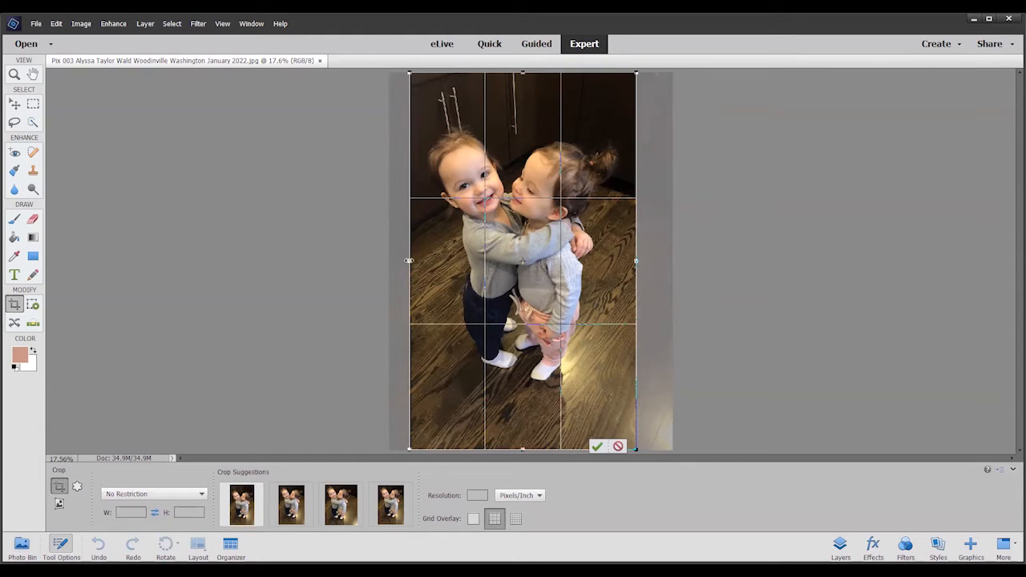
left_click_drag(408, 260, 404, 261)
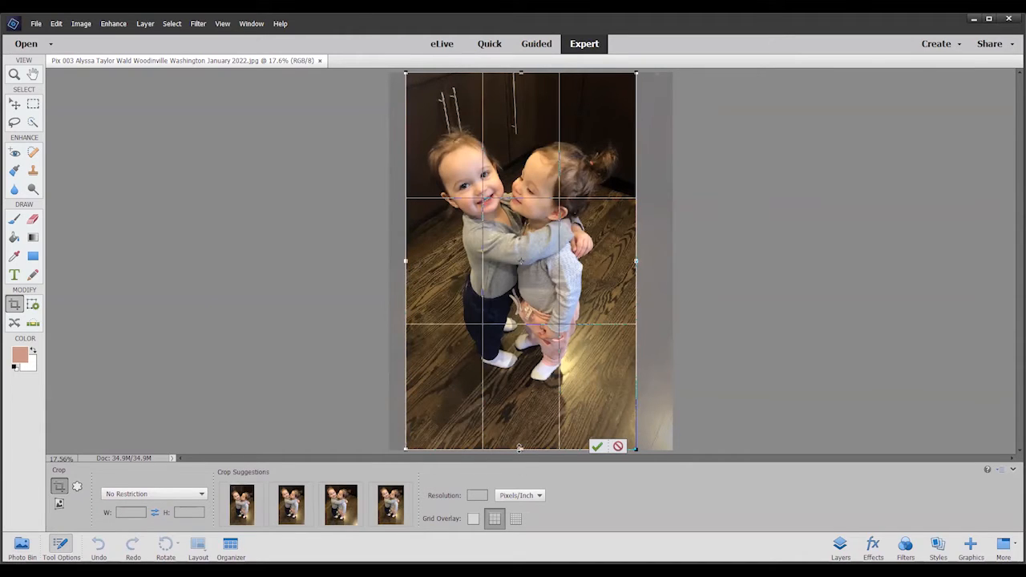
left_click_drag(520, 448, 521, 406)
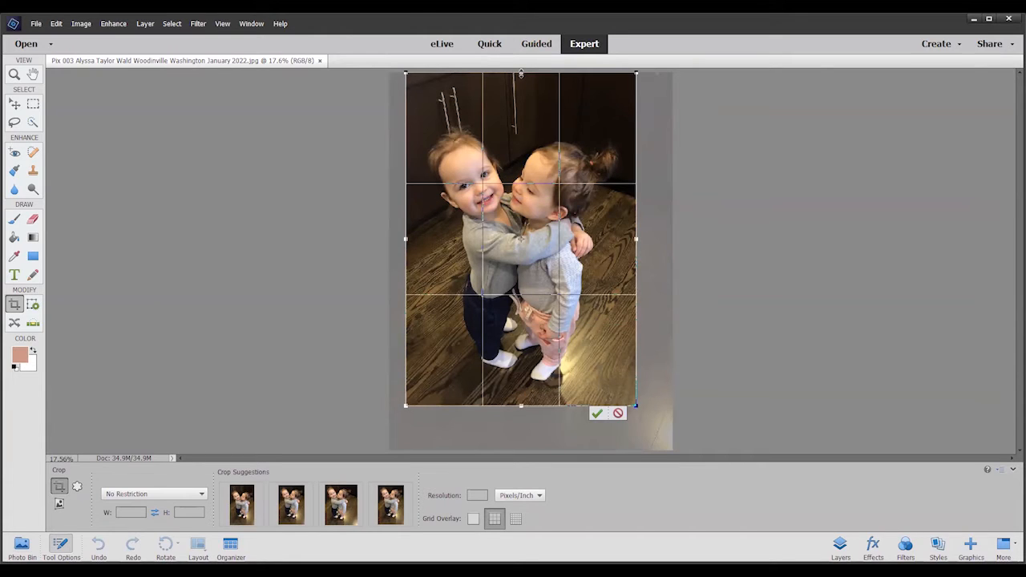
left_click_drag(521, 74, 519, 101)
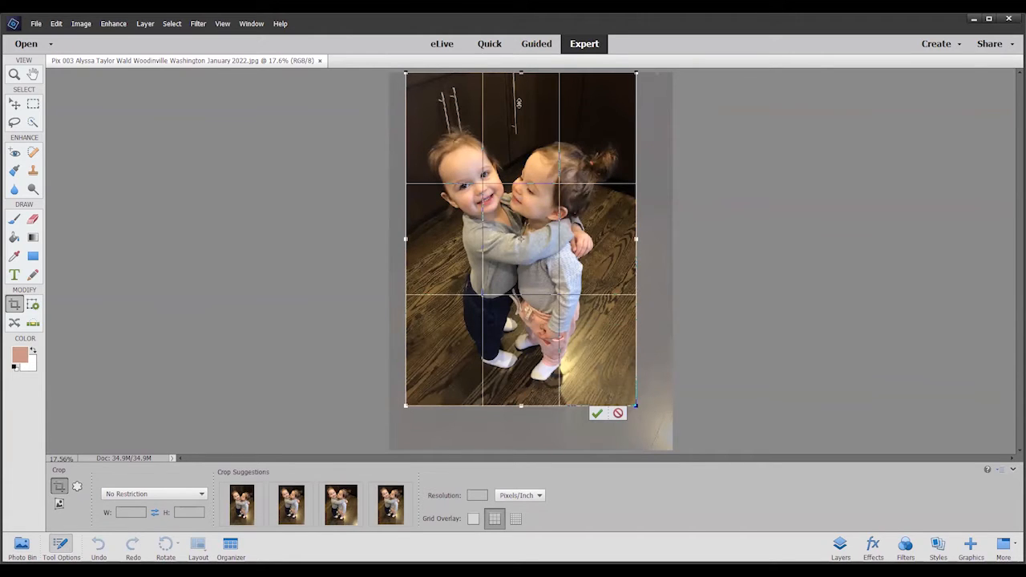
left_click(597, 414)
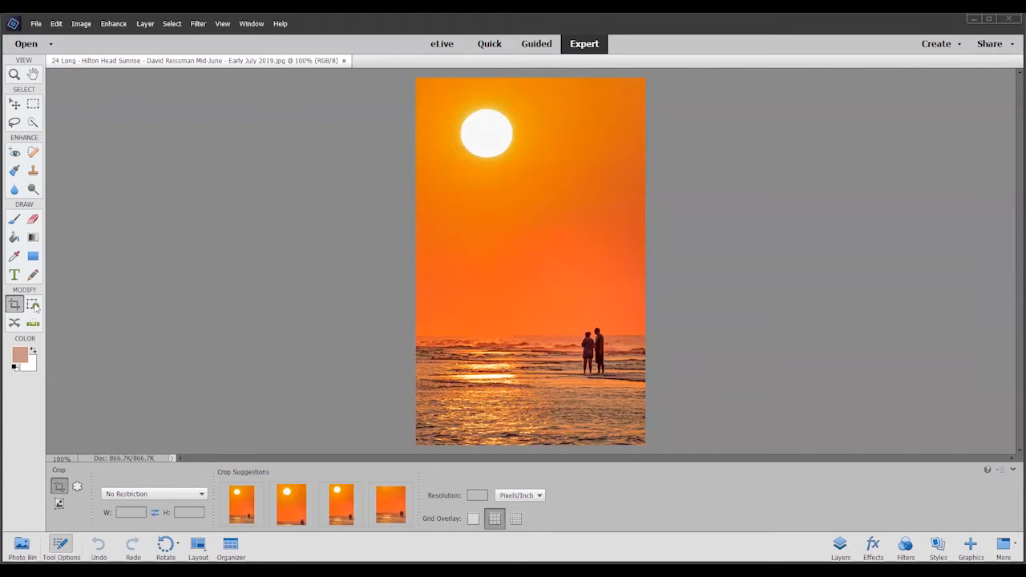
left_click(543, 46)
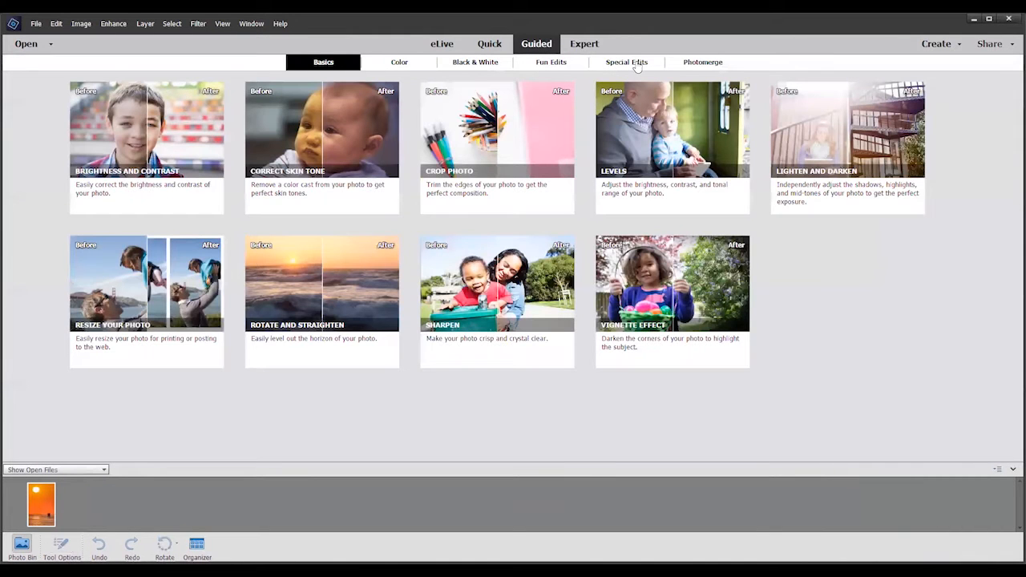
left_click(637, 65)
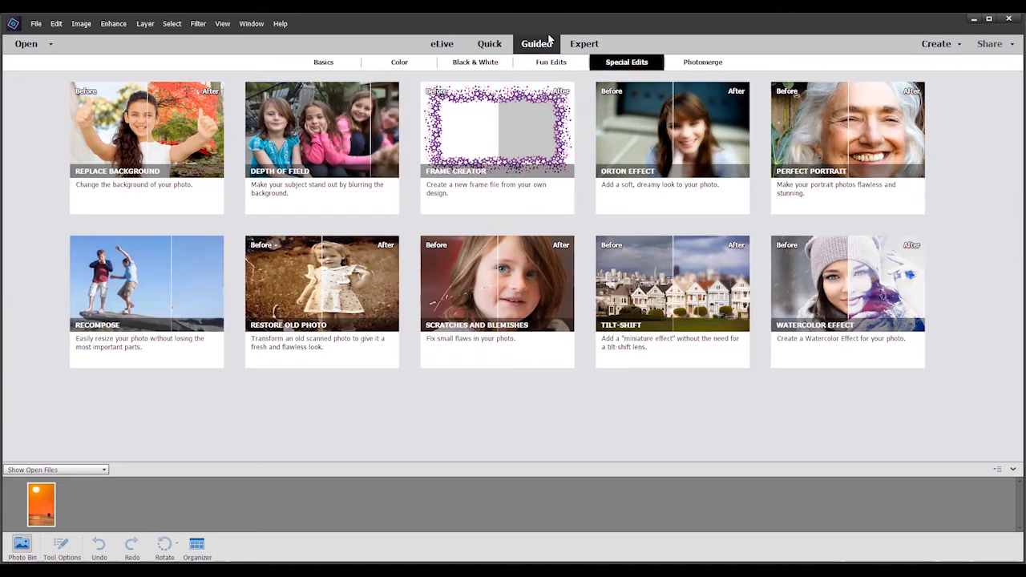
left_click(587, 45)
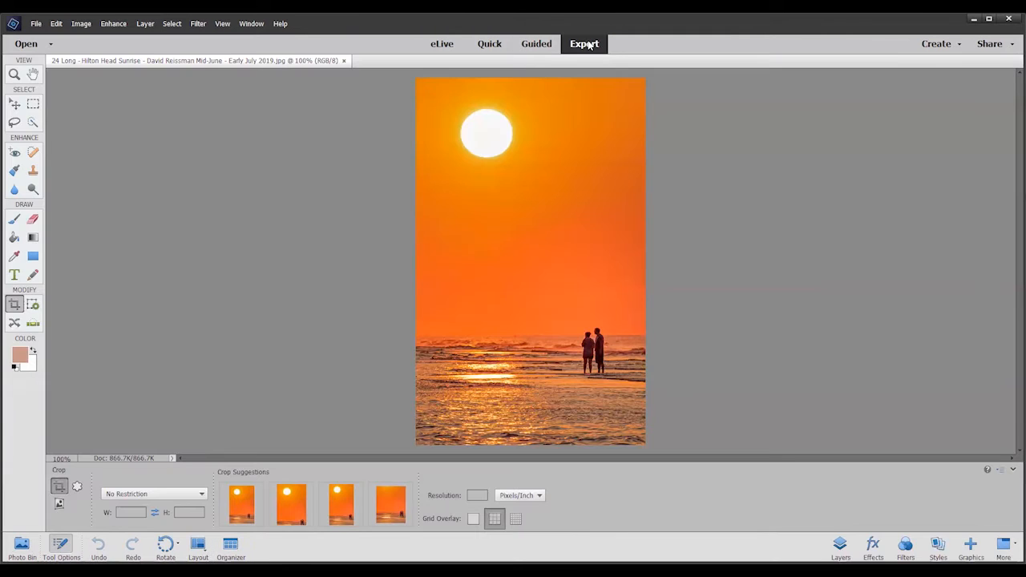
left_click(81, 24)
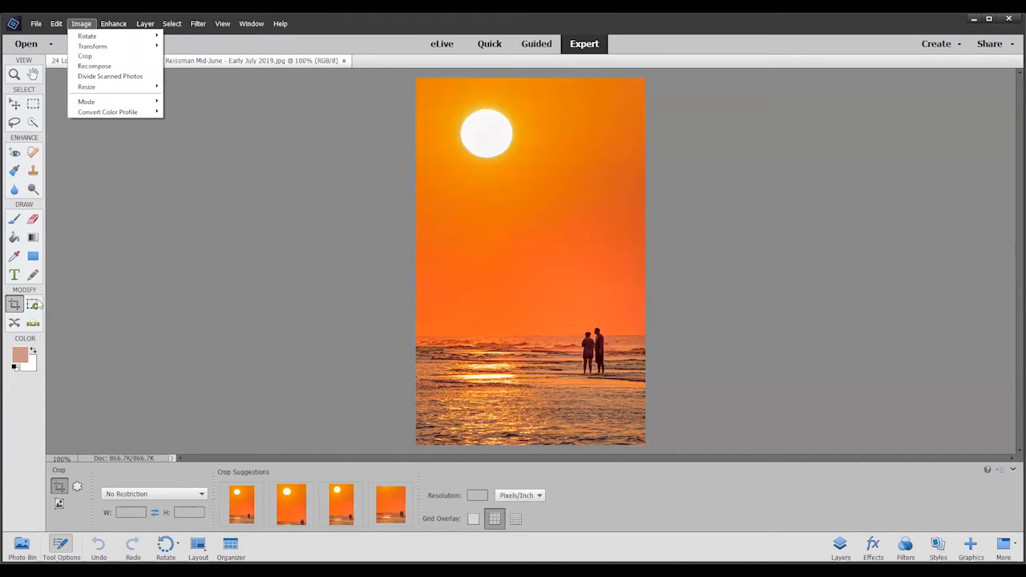
left_click(80, 288)
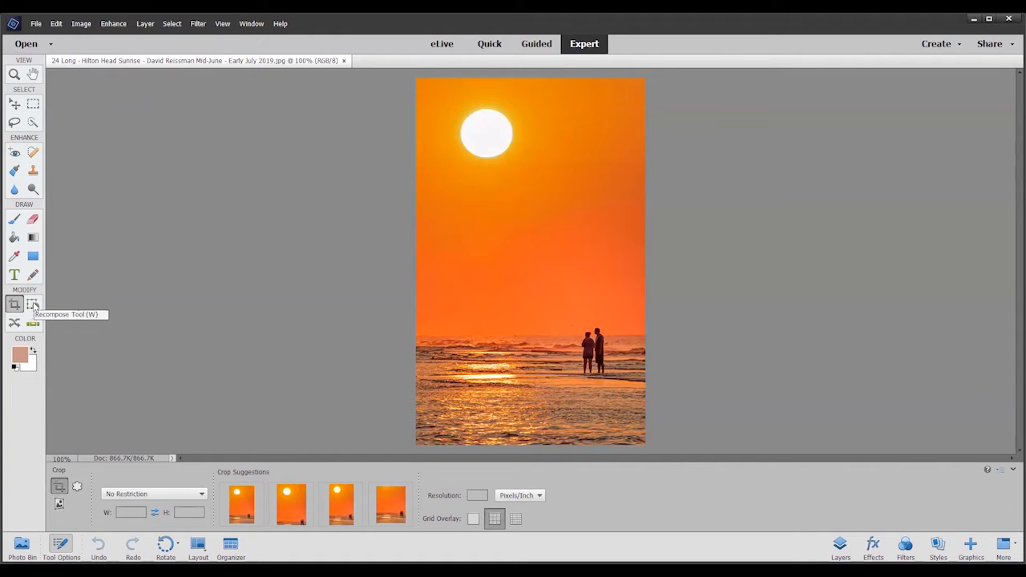
- Try to recompose the sunrise photo to a height of about 8.81 in without protecting any area
left_click(33, 305)
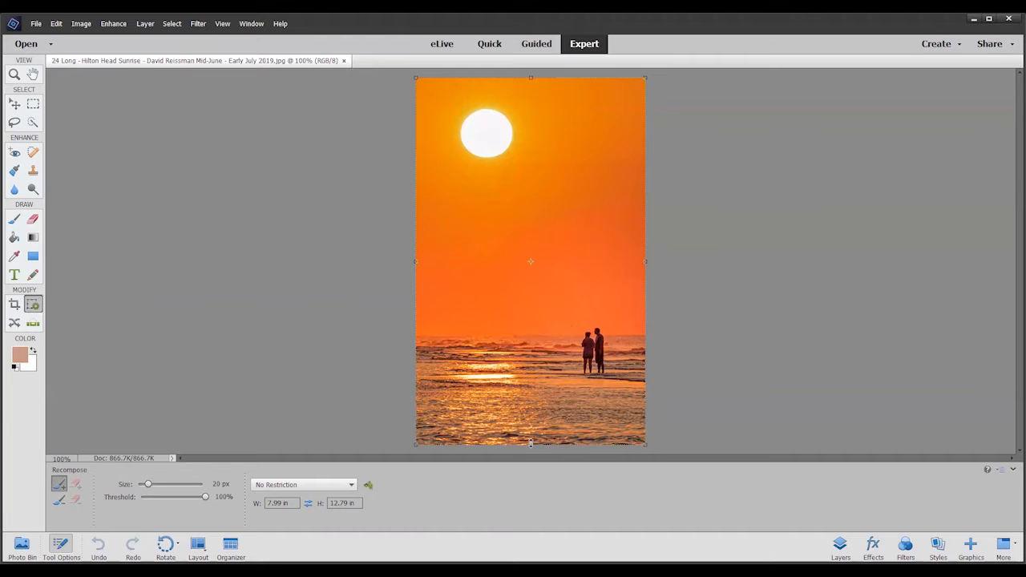
left_click_drag(530, 444, 551, 329)
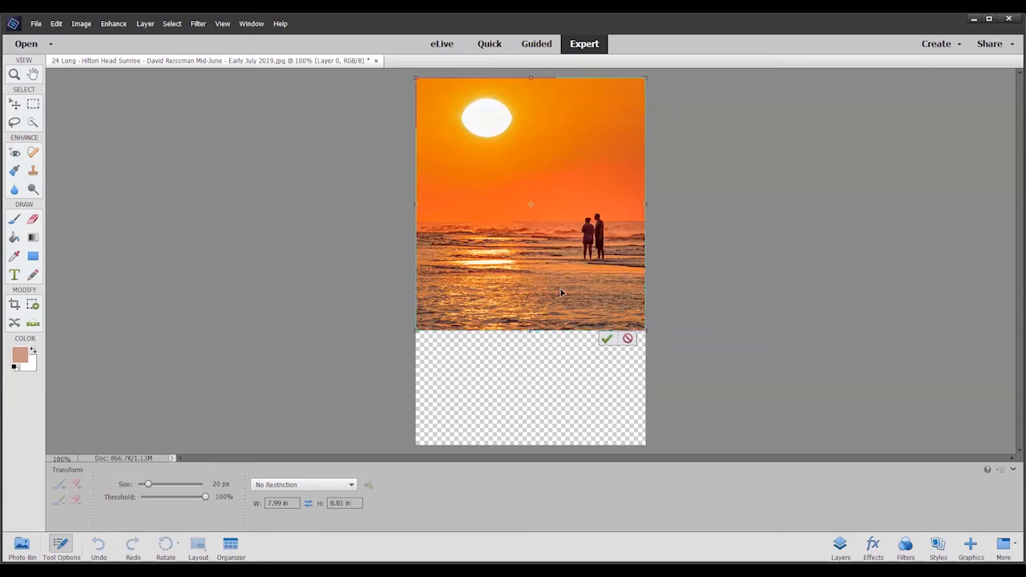
left_click(628, 339)
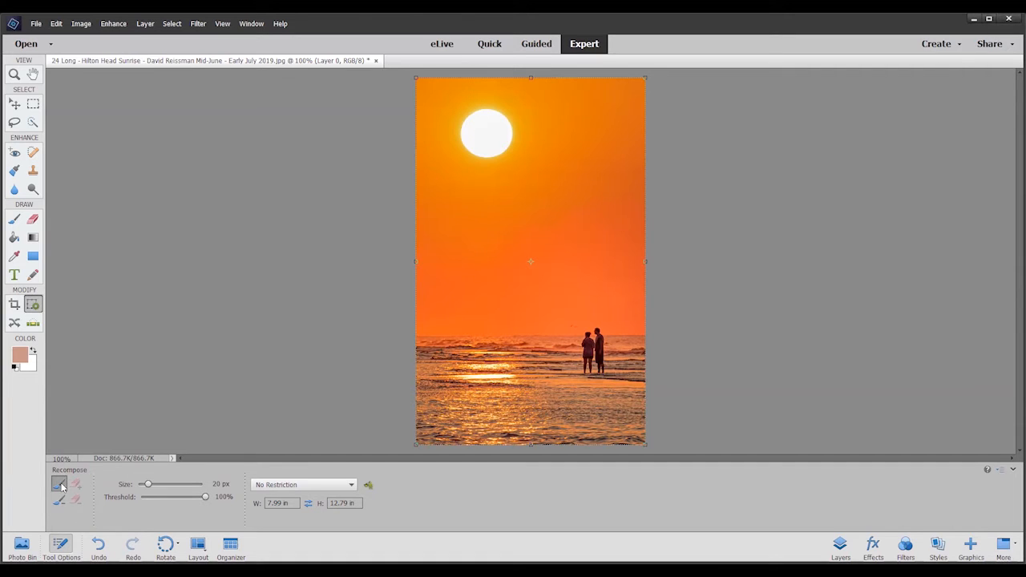
- Mark the sky band around the sun and the horizon band with the couple as protected, using a 100 px Recompose brush
left_click(61, 485)
key("bracketleft")
key("bracketleft")
key("bracketleft")
key("bracketleft")
key("bracketleft")
key("bracketleft")
key("bracketleft")
key("bracketleft")
key("bracketleft")
key("bracketleft")
key("bracketright")
key("bracketright")
key("bracketright")
key("bracketright")
key("bracketright")
key("bracketright")
key("bracketright")
key("bracketright")
key("bracketright")
key("bracketright")
key("bracketright")
key("bracketright")
key("bracketright")
key("bracketright")
key("bracketright")
key("bracketright")
key("bracketright")
key("bracketright")
mouse_move(633, 96)
left_mouse_down()
mouse_move(425, 87)
mouse_move(415, 104)
mouse_move(438, 113)
mouse_move(605, 114)
mouse_move(638, 135)
mouse_move(587, 147)
mouse_move(393, 144)
mouse_move(558, 147)
left_mouse_up()
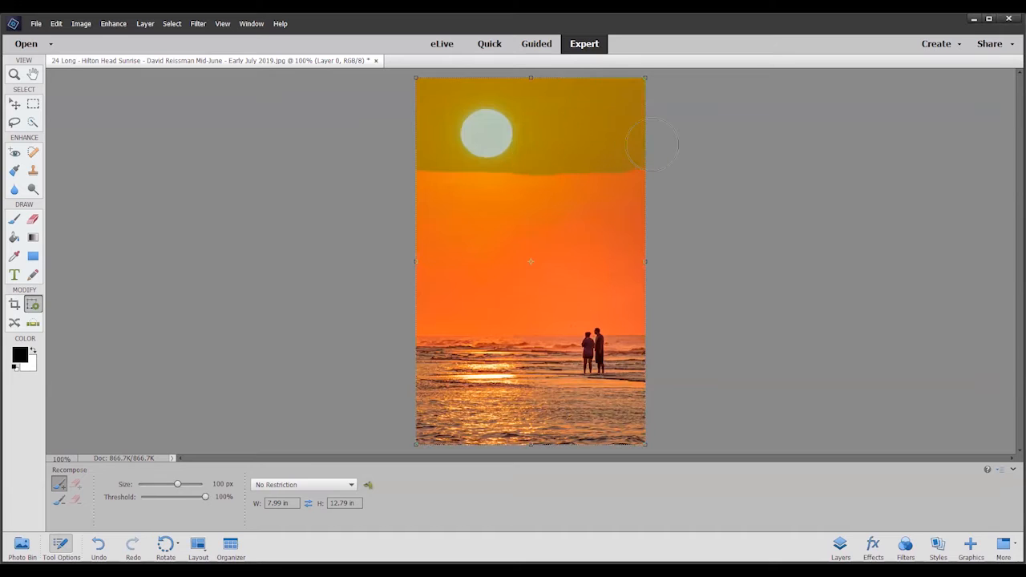
left_click_drag(653, 145, 673, 142)
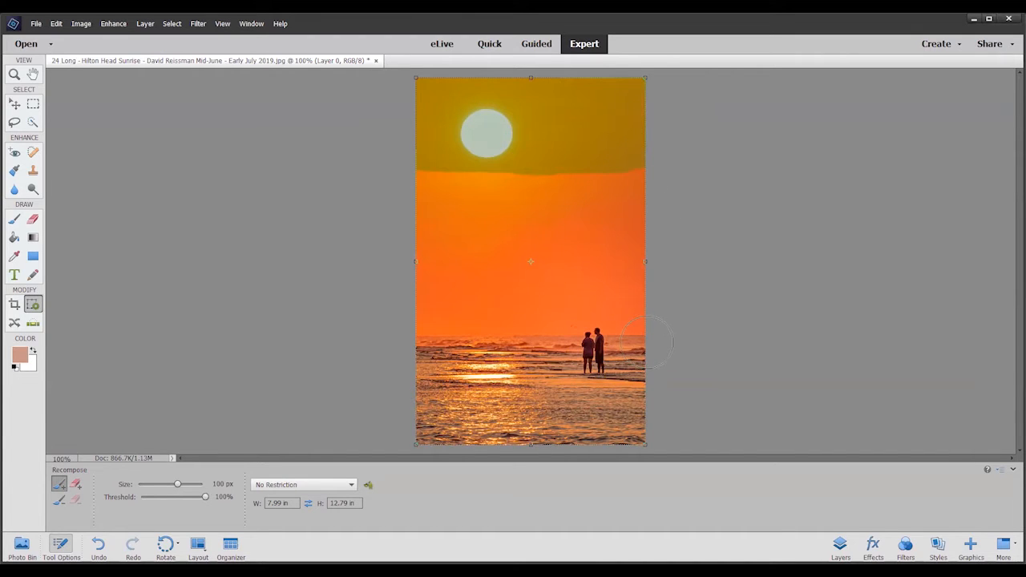
mouse_move(638, 343)
left_mouse_down()
mouse_move(423, 344)
mouse_move(442, 380)
mouse_move(584, 381)
mouse_move(653, 364)
mouse_move(464, 366)
mouse_move(416, 348)
left_mouse_up()
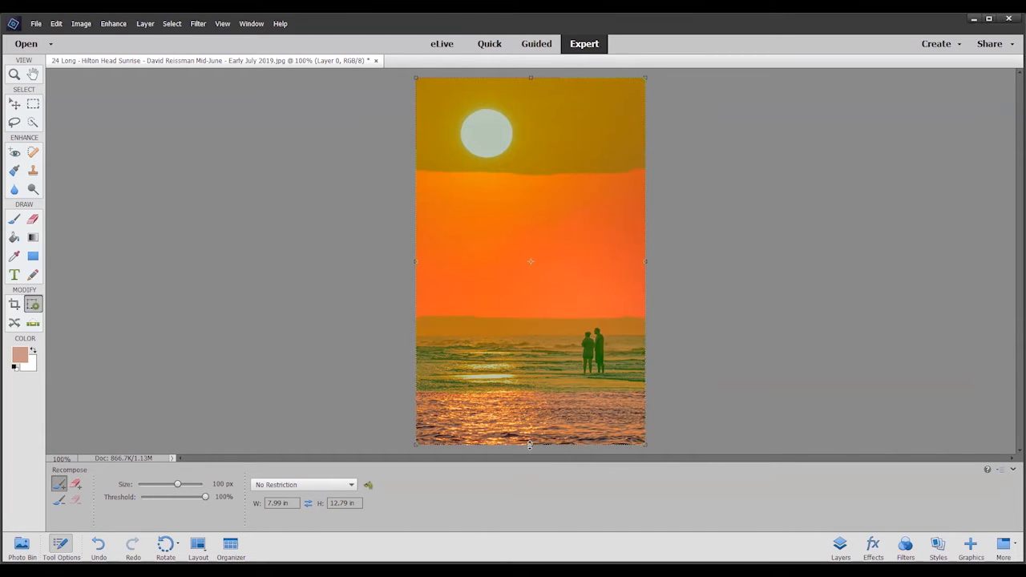
- Recompose the sunrise photo from its lower edge to a height of about 9.50 in
left_click(528, 445)
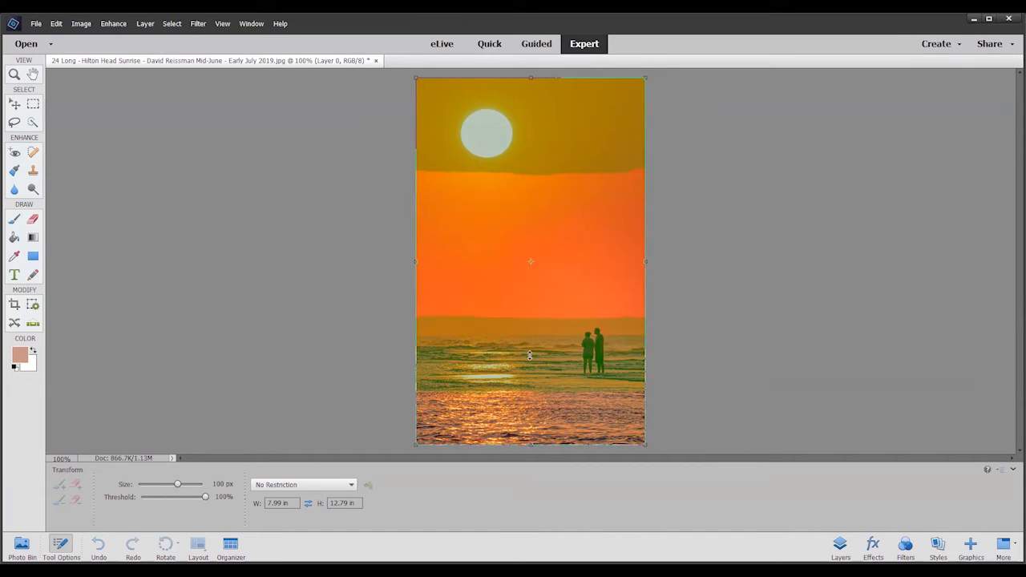
mouse_move(529, 355)
left_mouse_down()
mouse_move(528, 341)
mouse_move(527, 349)
left_mouse_up()
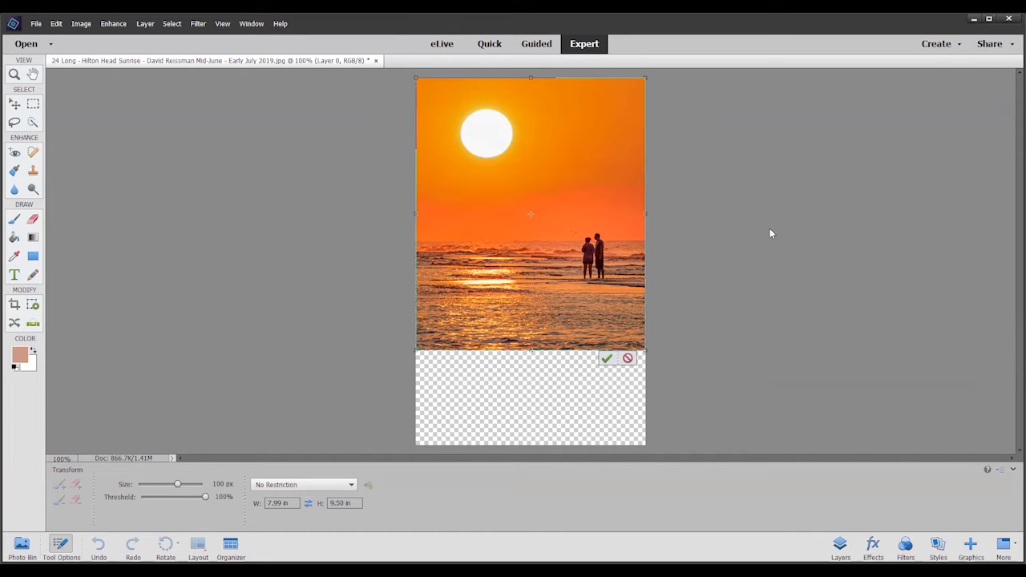
left_click(606, 359)
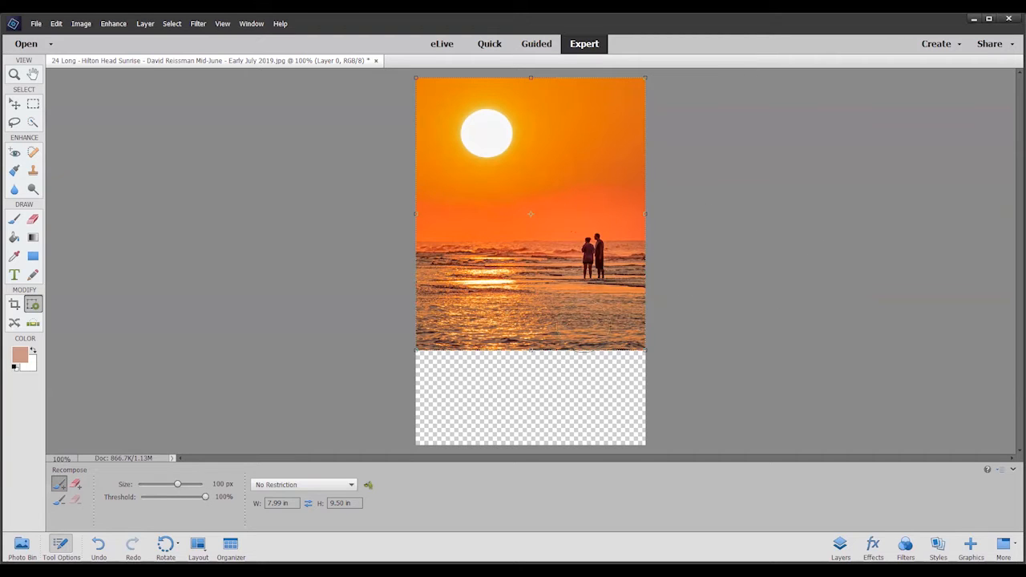
- Crop away the transparent area below the recomposed sunrise photo
left_click(15, 305)
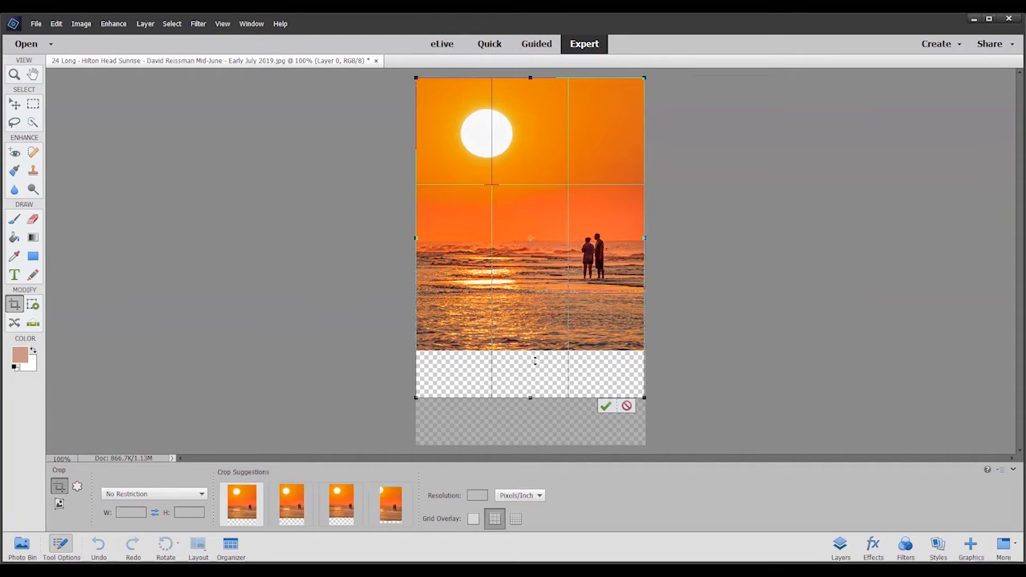
left_click_drag(532, 353, 513, 335)
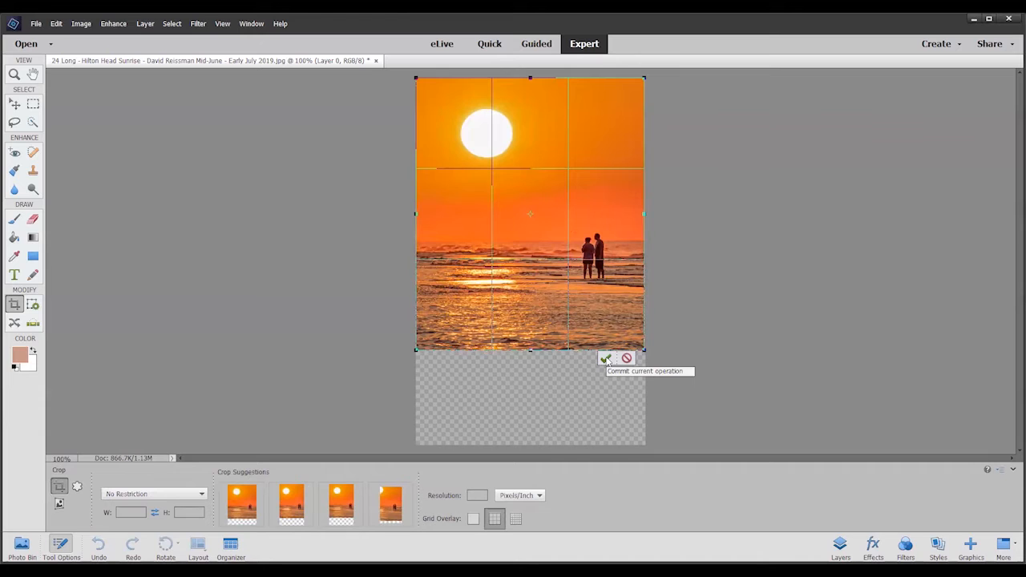
key("Return")
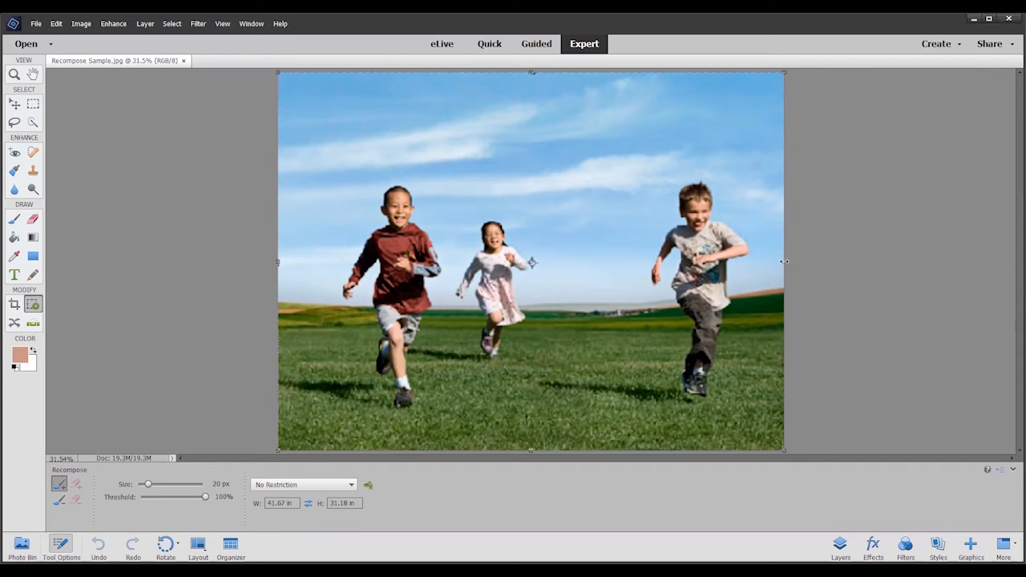
- Recompose the photo of the running children from its right edge to a width of about 24.72 in
left_click_drag(785, 261, 785, 262)
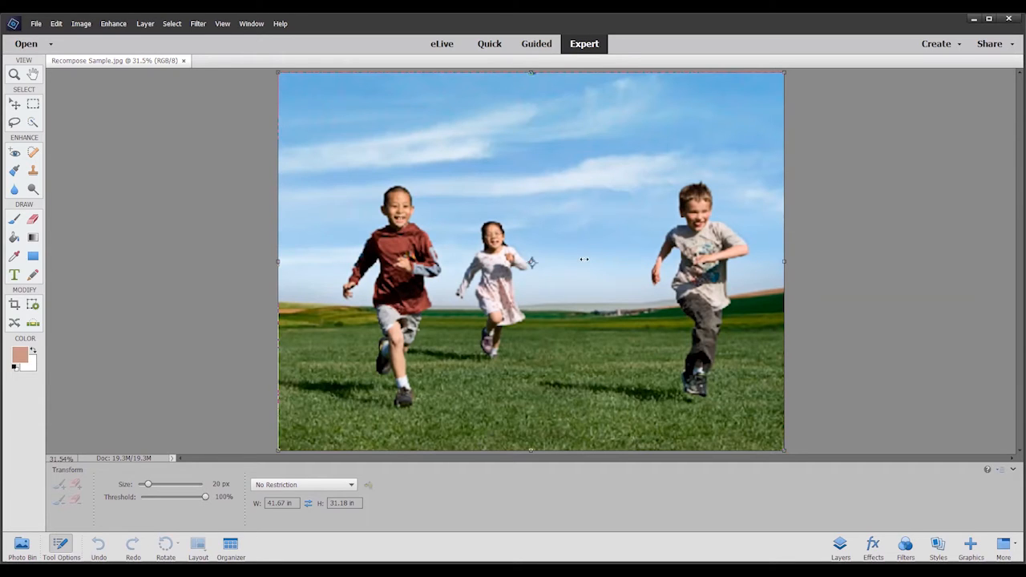
left_click_drag(573, 258, 578, 259)
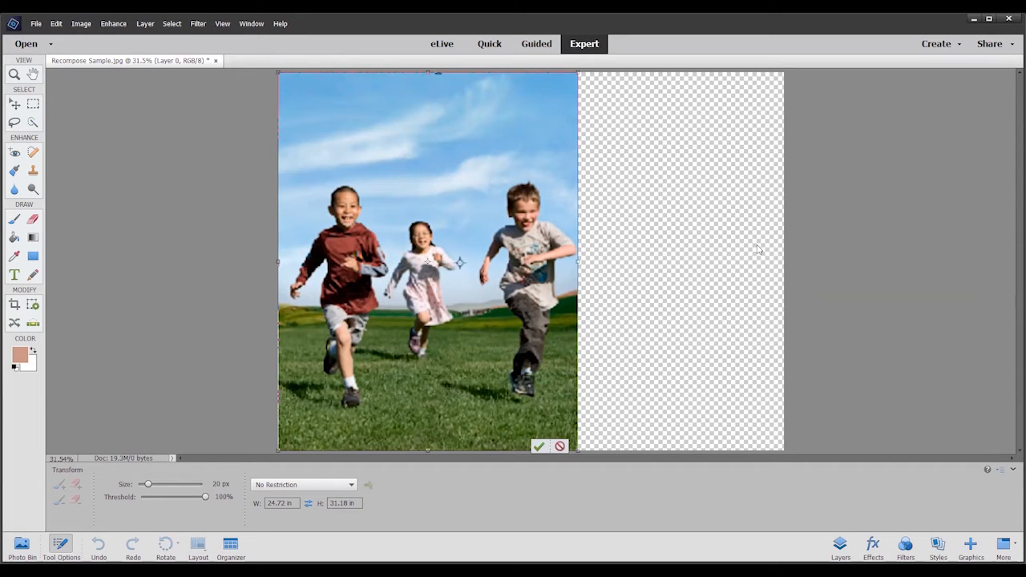
left_click(539, 447)
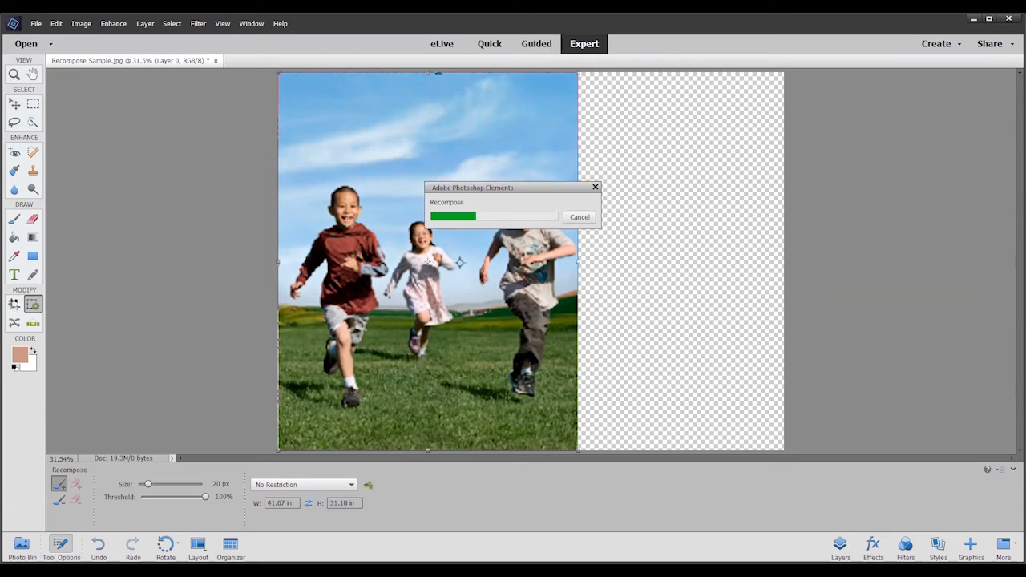
- Crop away the transparent area beside the running children, keeping the full height of the recomposed photo
left_click(16, 309)
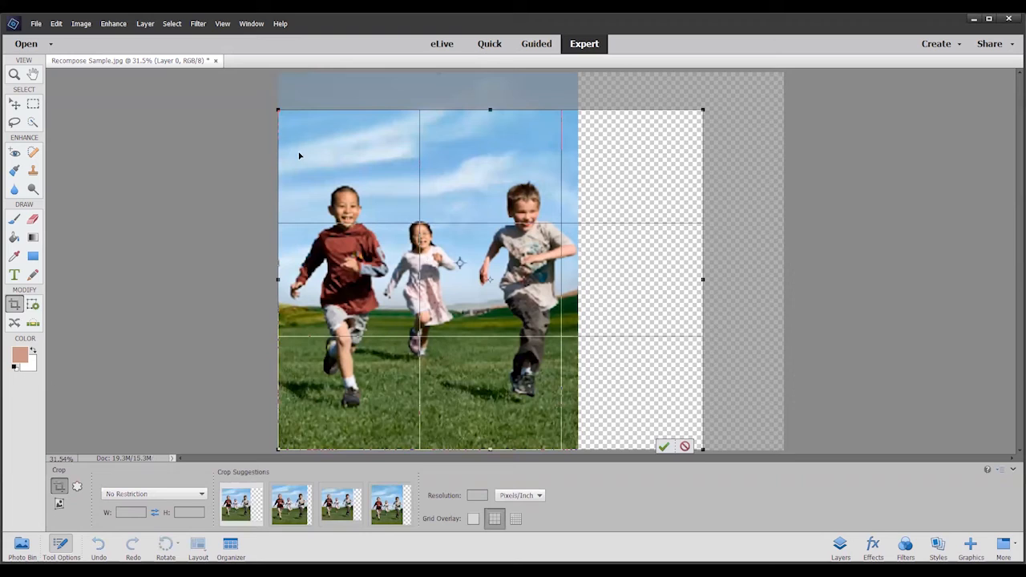
left_click_drag(700, 279, 701, 281)
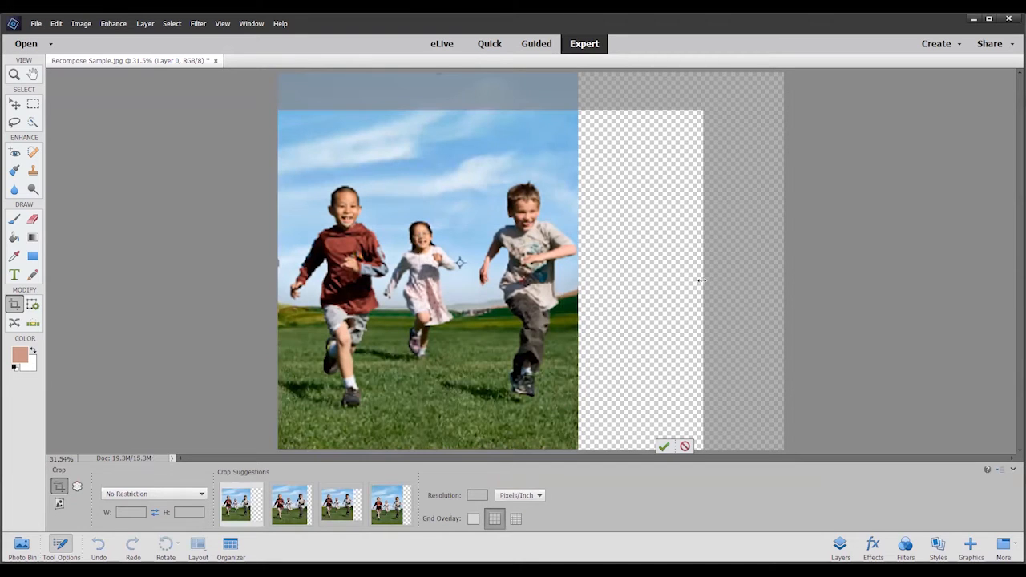
left_click_drag(576, 270, 577, 271)
left_click_drag(426, 108, 426, 72)
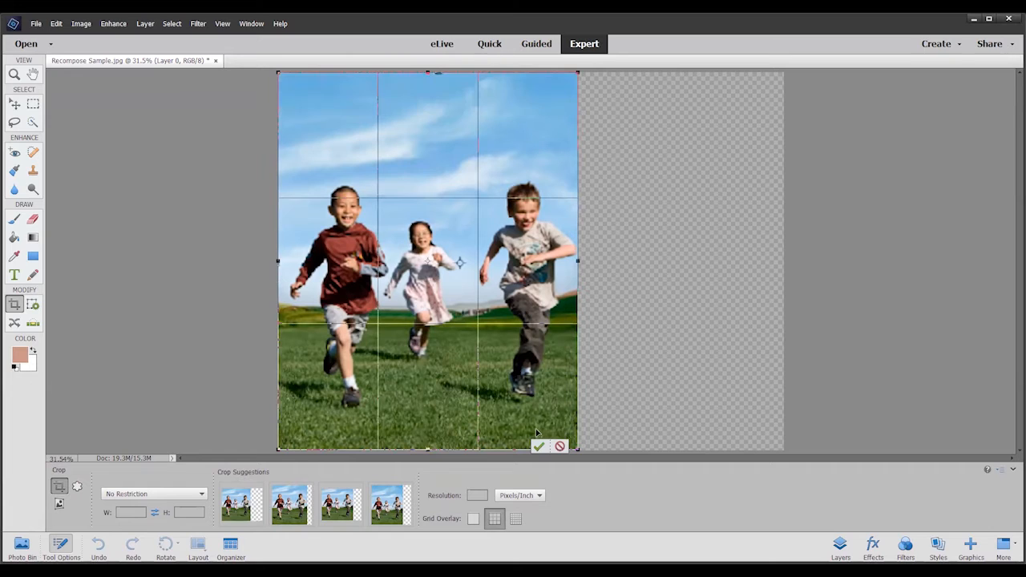
left_click(540, 446)
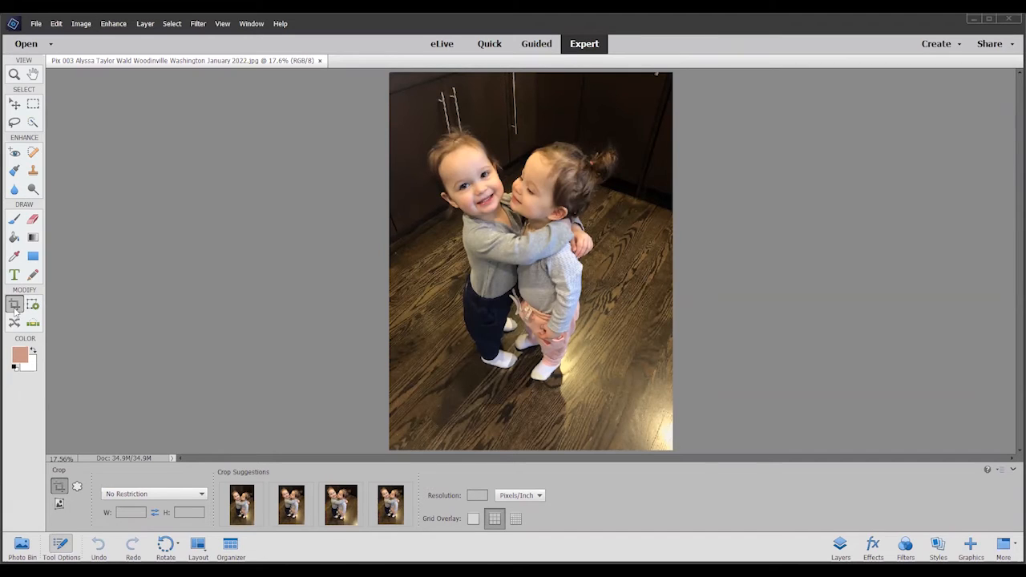
- Crop the photo of the hugging toddlers with a full-height frame extending past both side edges, adding a blank strip on each side
left_click(341, 503)
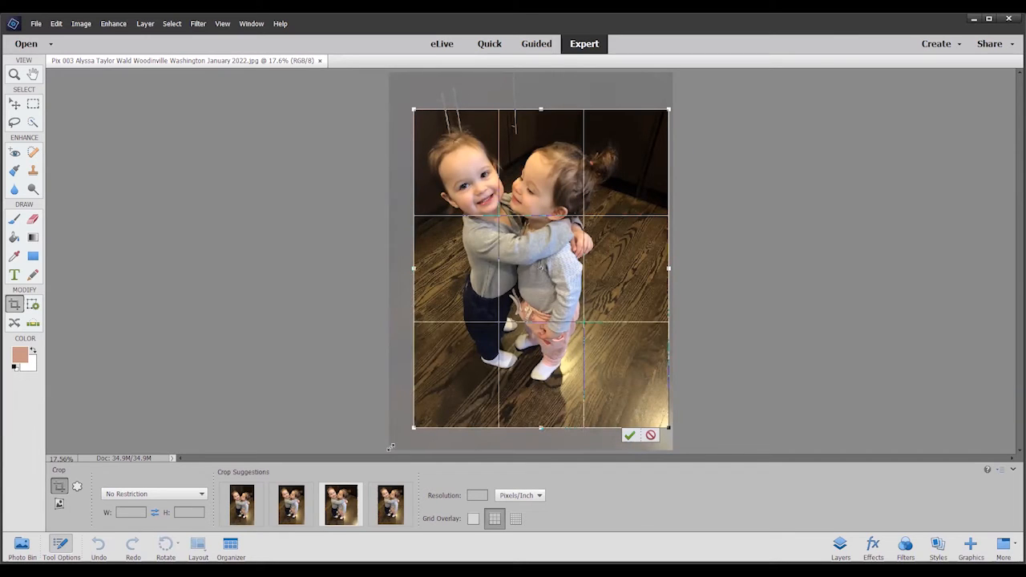
left_click(668, 109)
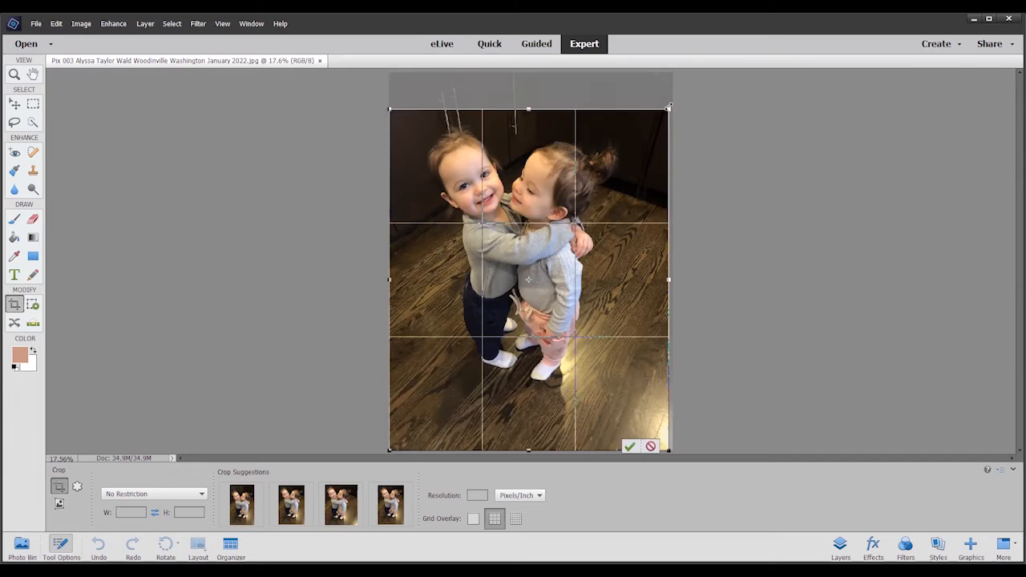
left_click_drag(669, 110, 673, 72)
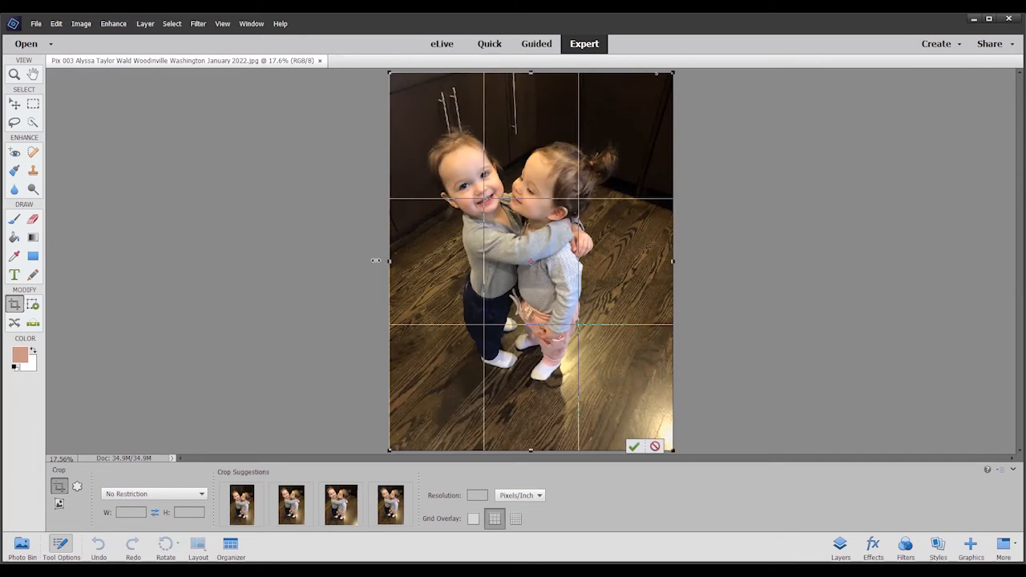
left_click_drag(371, 260, 376, 260)
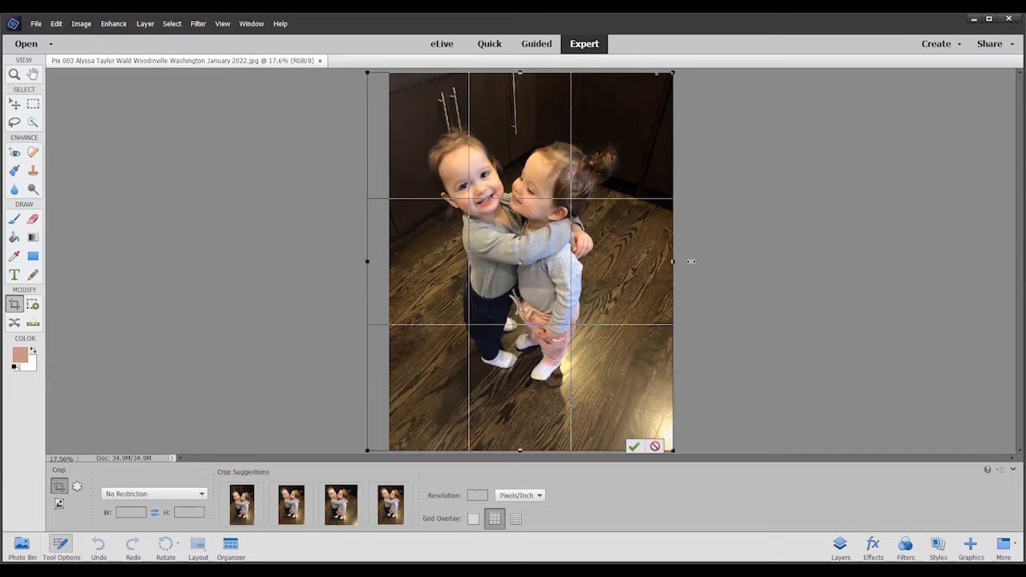
left_click_drag(673, 261, 691, 261)
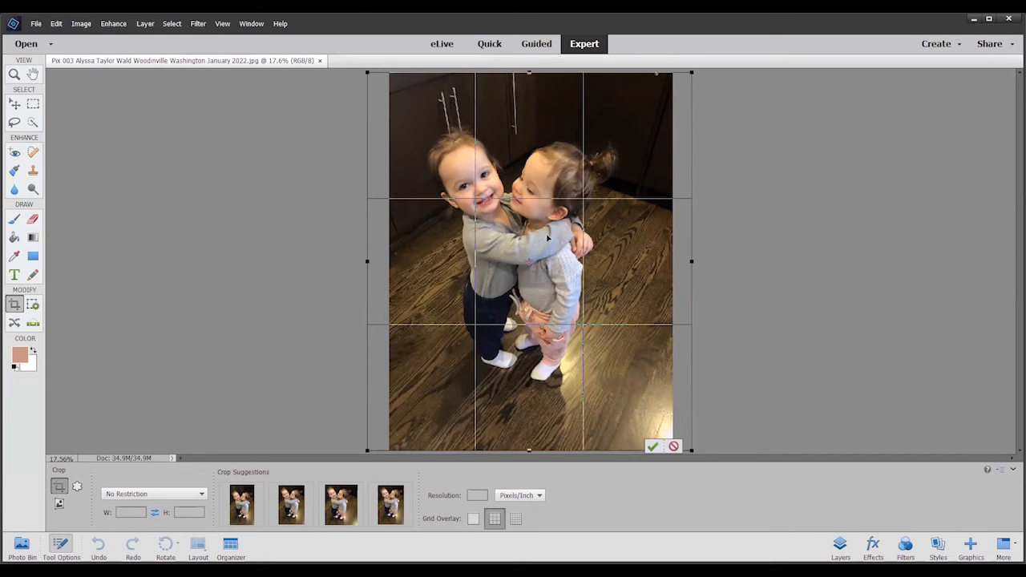
left_click(653, 447)
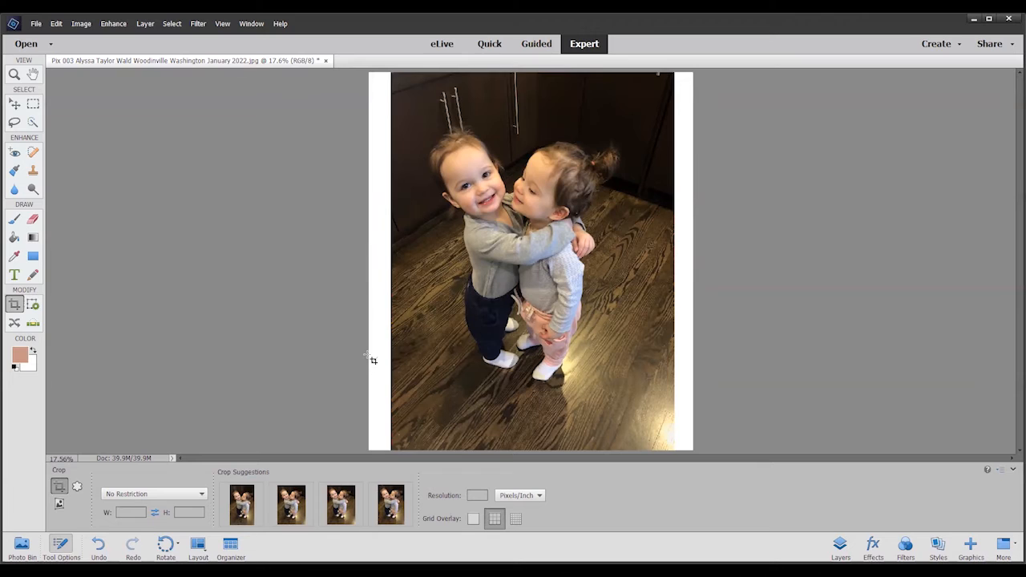
- Fill the white strips on both sides of the toddlers photo using the Spot Healing Brush with Proximity Match at 300 px
left_click(32, 152)
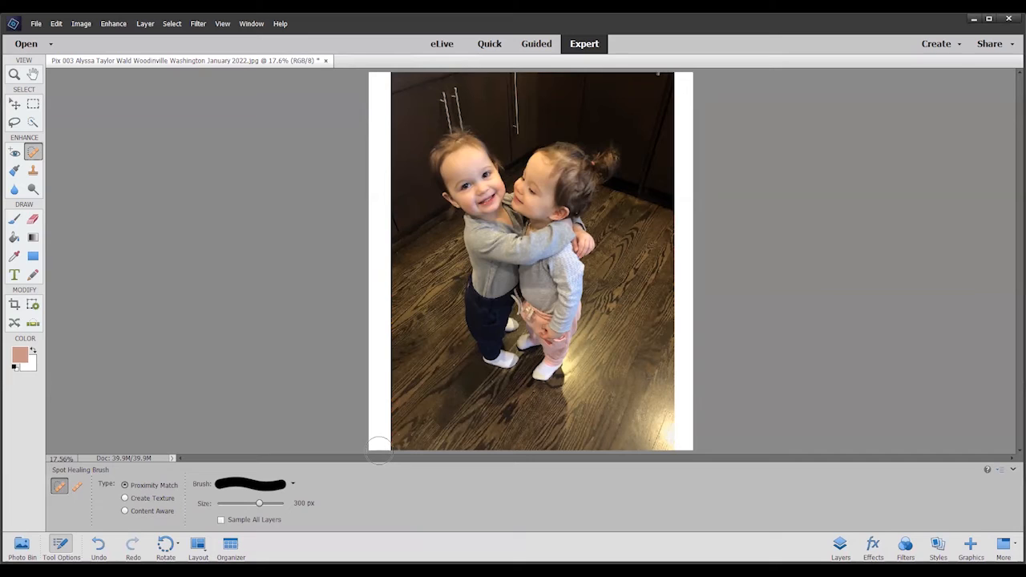
left_click_drag(379, 451, 379, 76)
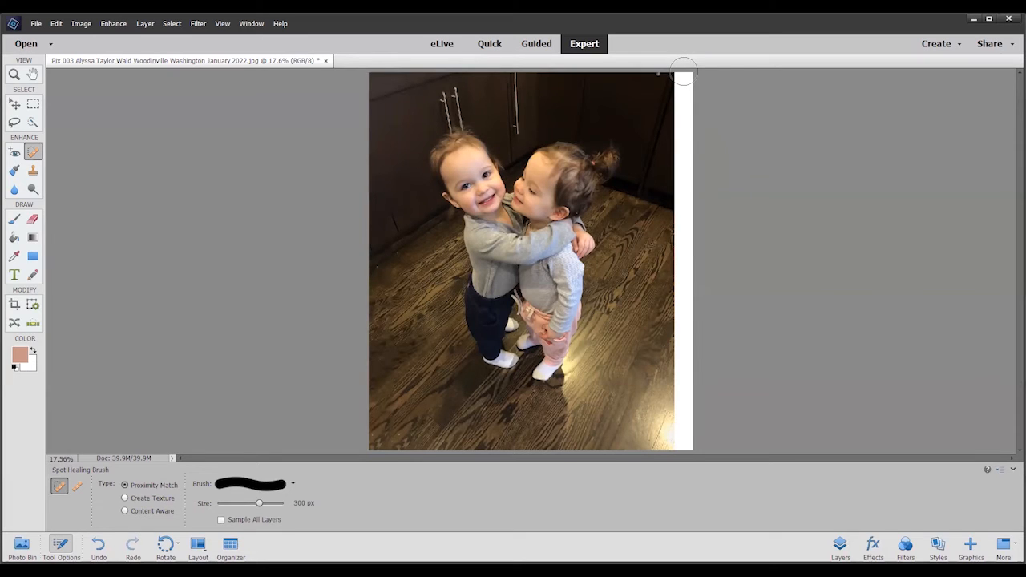
left_click(682, 451, "shift")
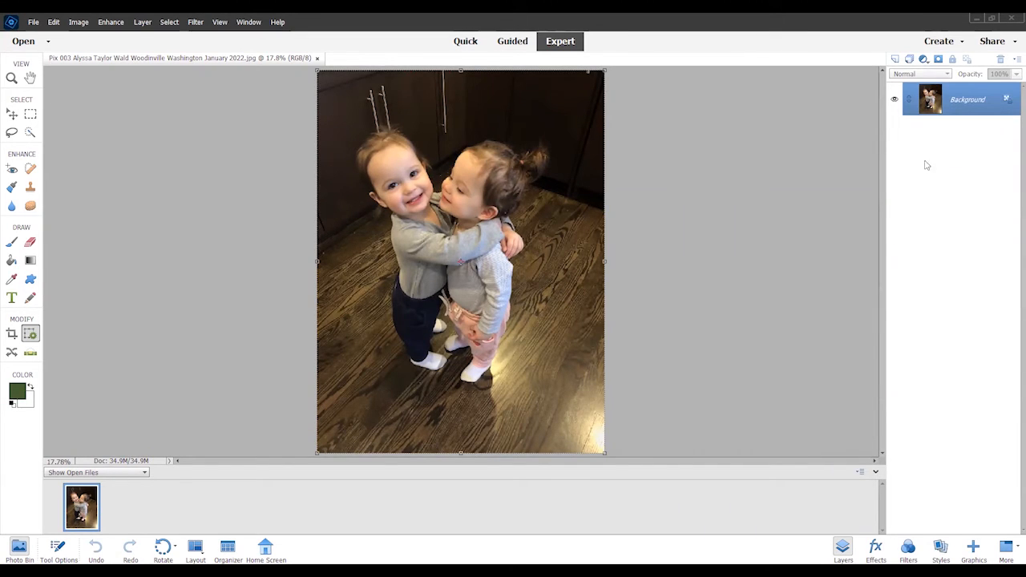
- Start the Extend Background guided edit on the toddlers photo and choose a Custom canvas size
left_click(512, 41)
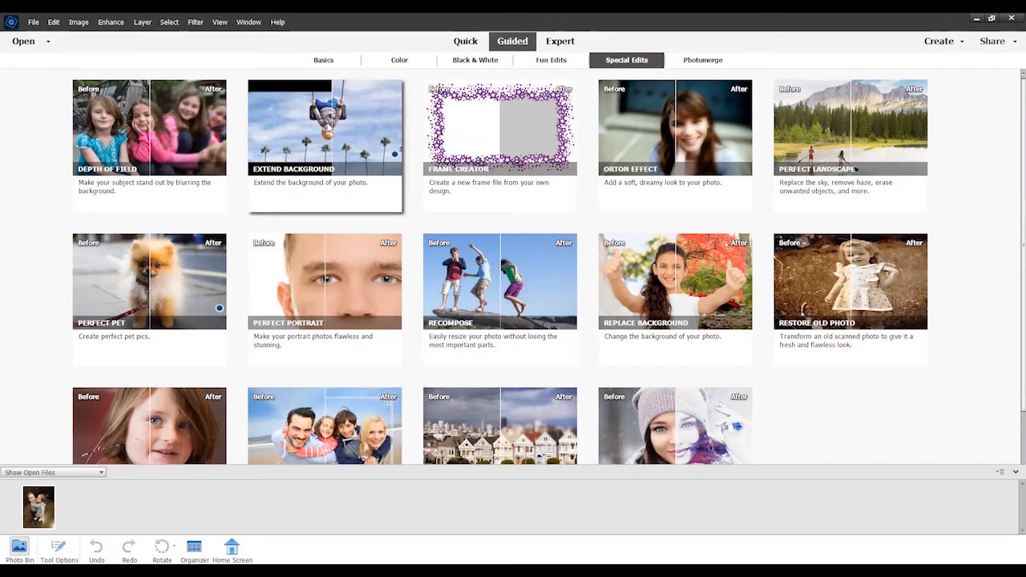
left_click(327, 126)
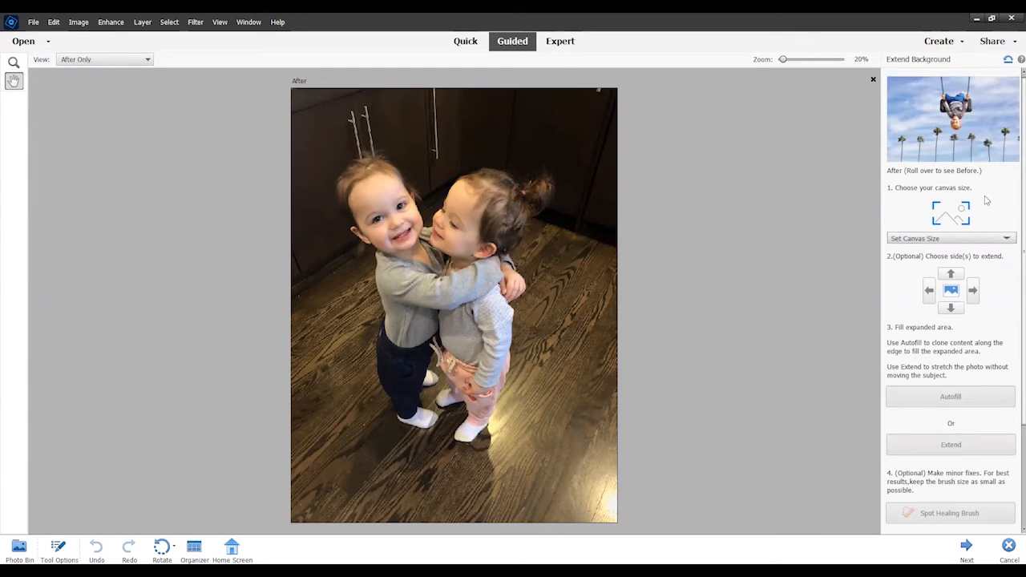
scroll(986, 200, "down", 2)
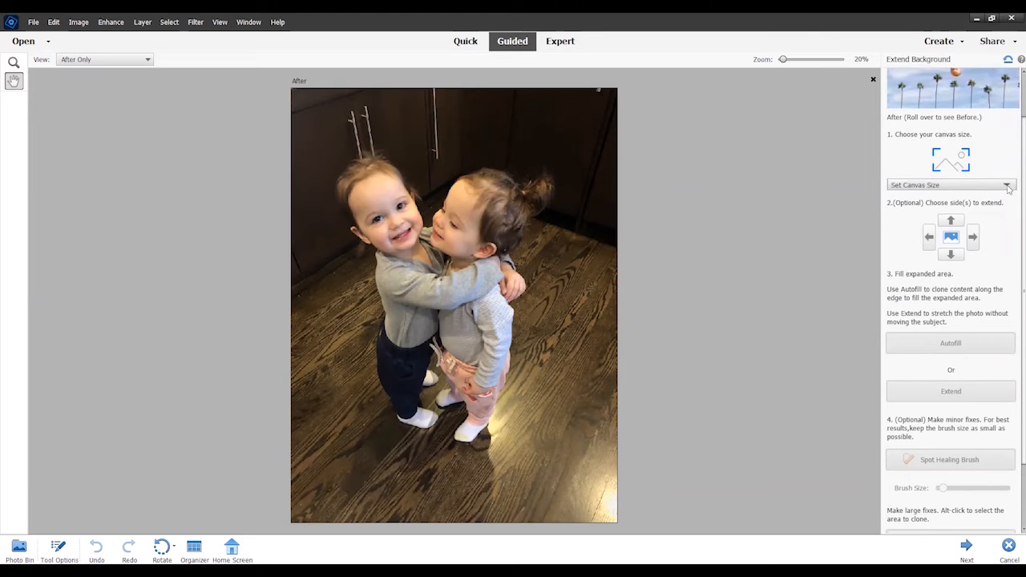
left_click(1008, 185)
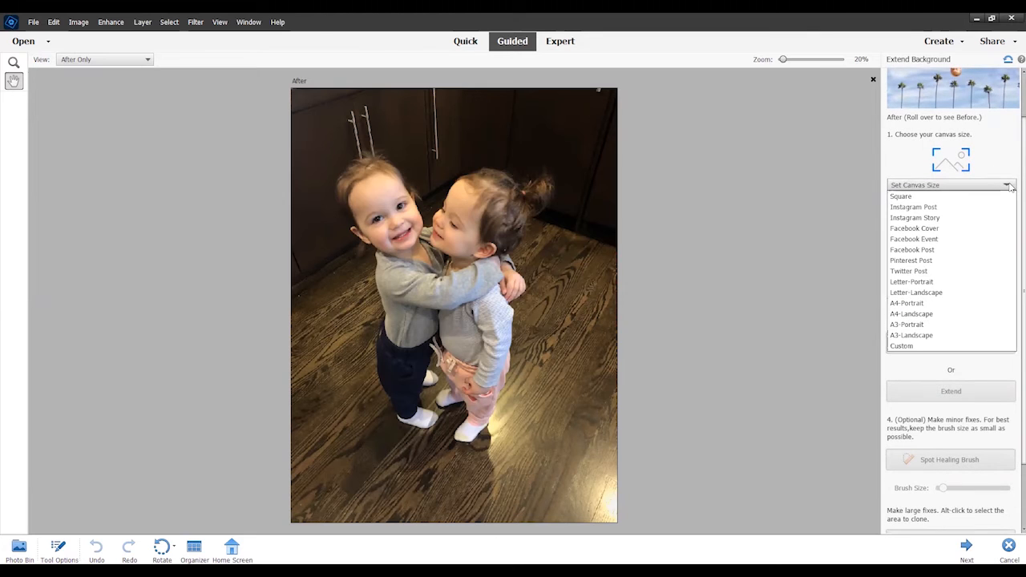
left_click(914, 346)
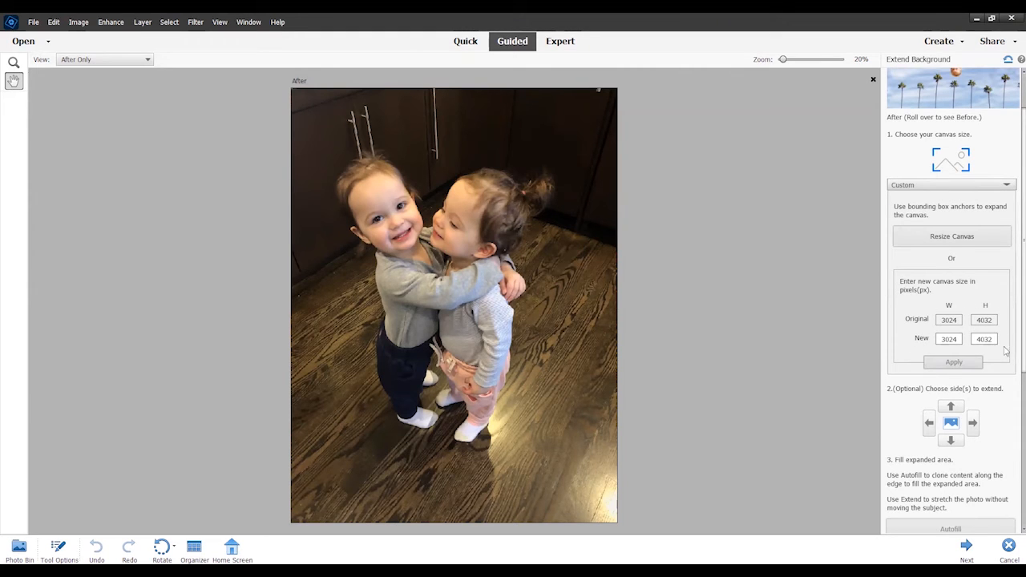
- Widen the canvas equally on both sides of the toddlers photo to about 3480 px, keeping the height at 4032 px
left_click(951, 239)
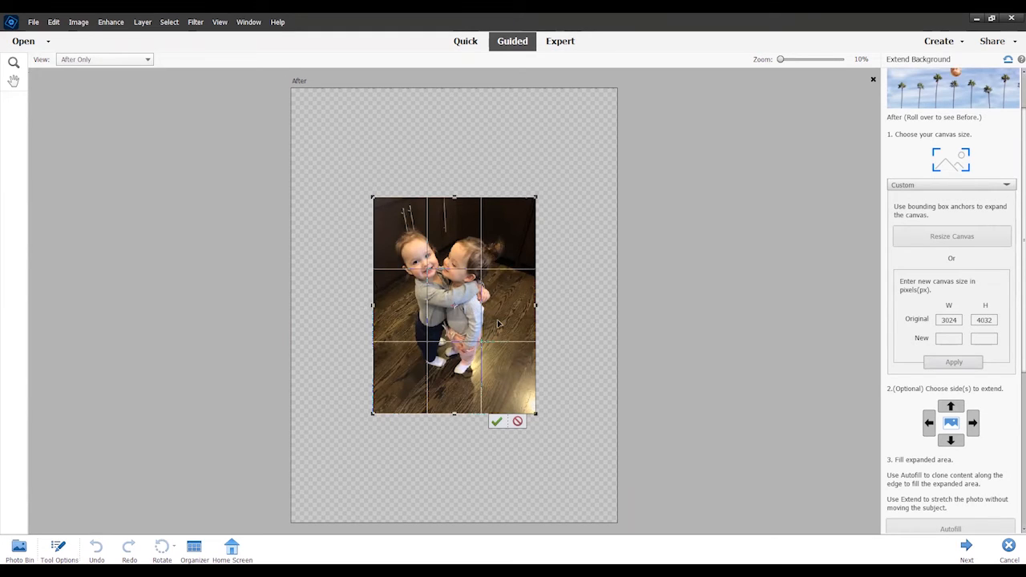
left_click_drag(535, 306, 547, 307)
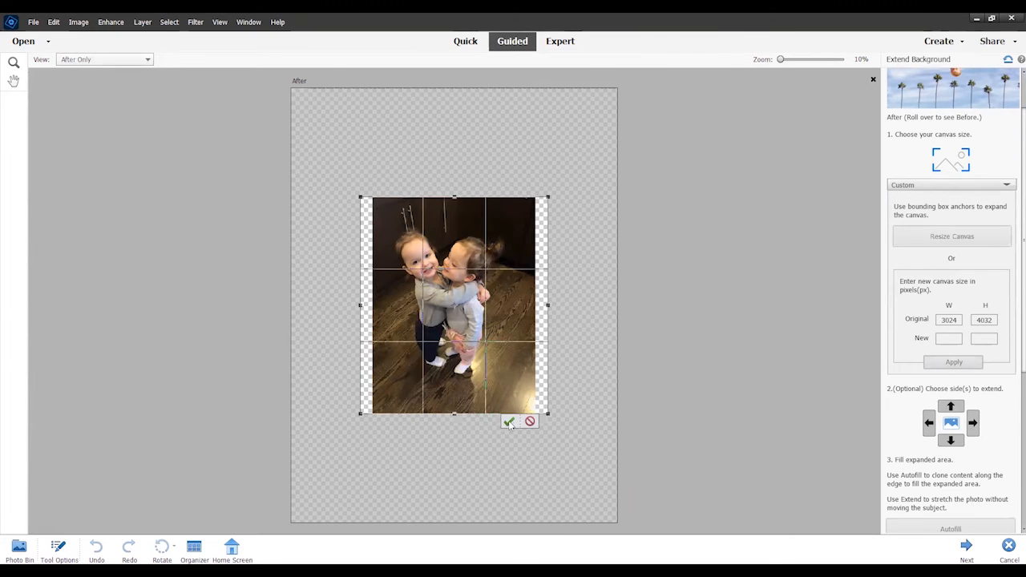
left_click(510, 422)
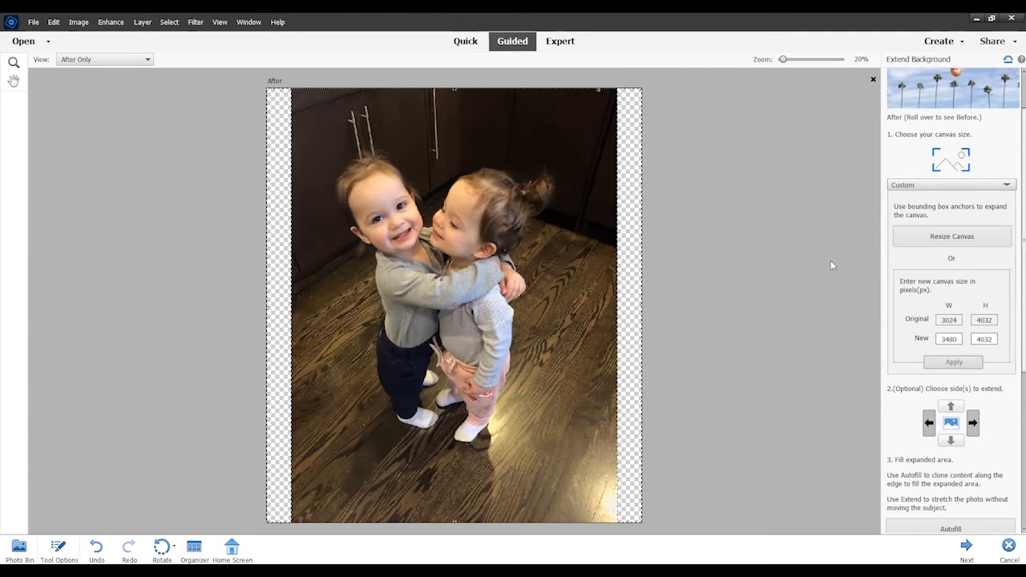
- Autofill the expanded areas on both sides of the toddlers photo
scroll(979, 461, "down", 3)
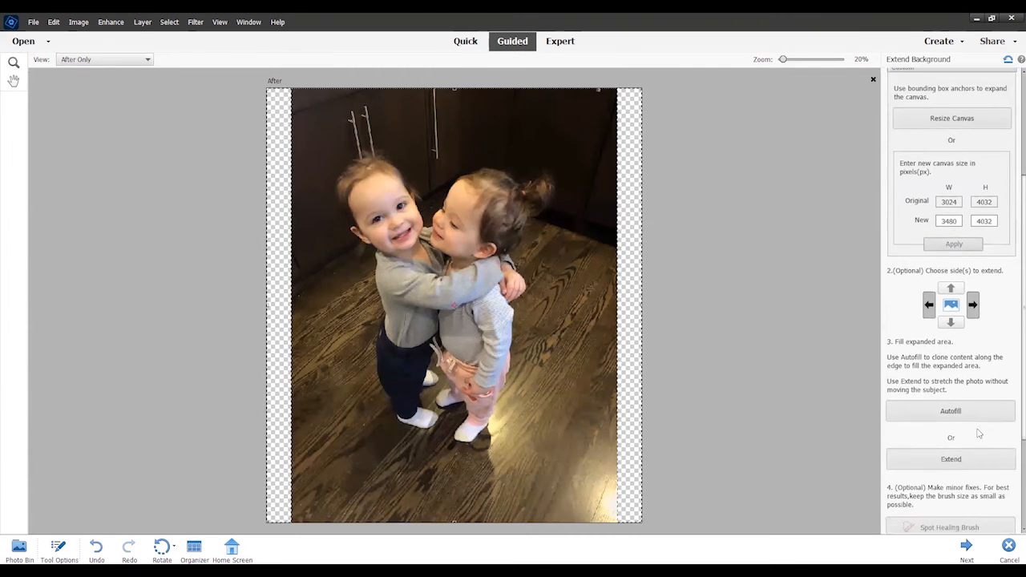
scroll(977, 432, "down", 1)
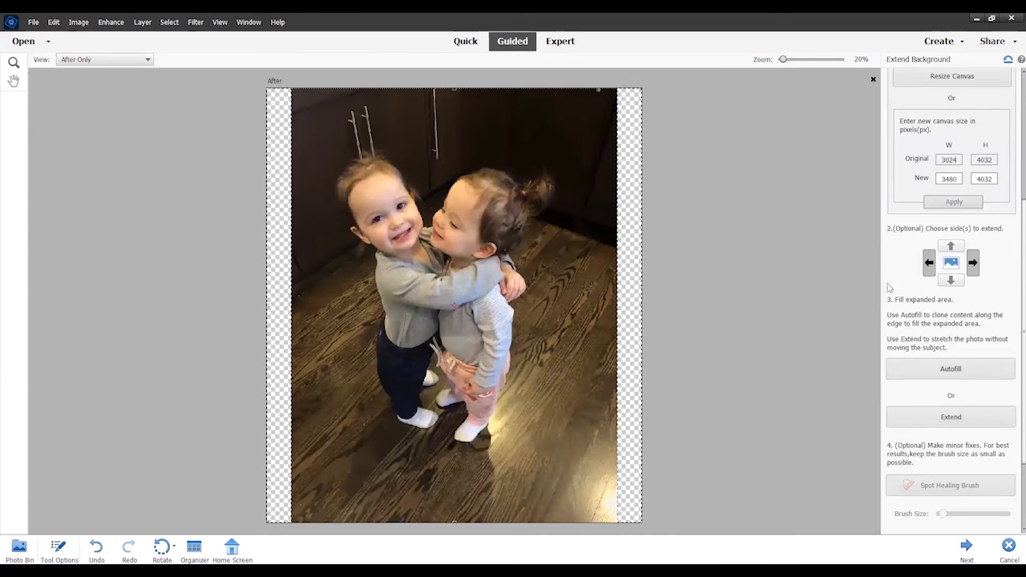
left_click(954, 369)
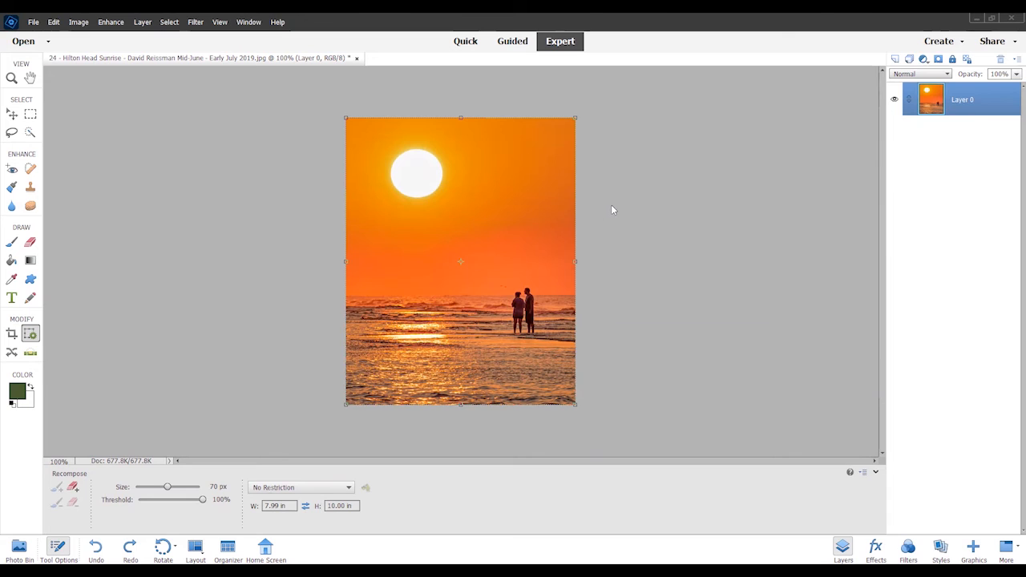
- Try to stretch the sunrise photo downward with Recompose to a height of about 12 in
left_click(30, 334)
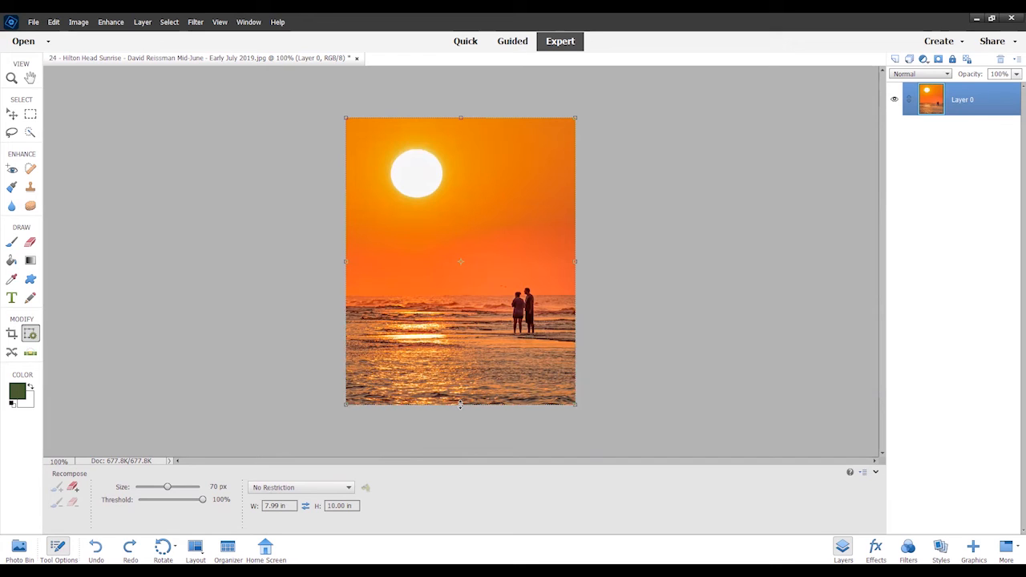
left_click_drag(460, 405, 460, 407)
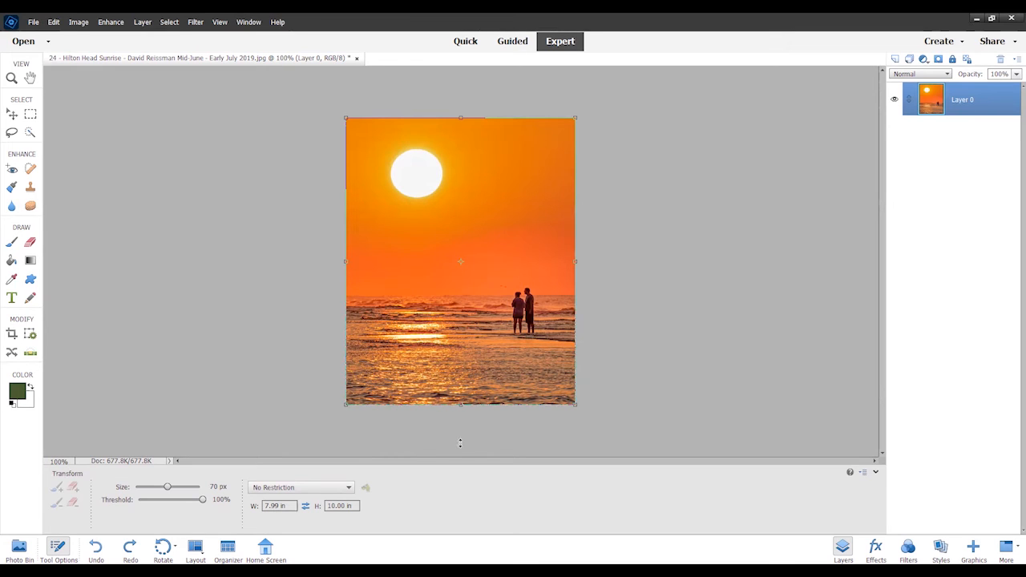
left_click_drag(460, 446, 461, 453)
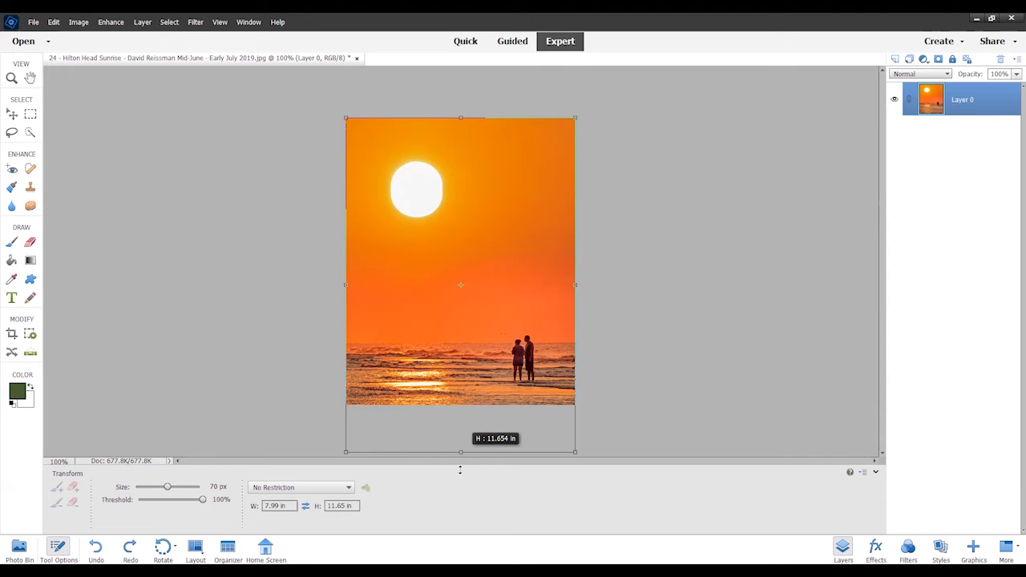
left_click_drag(460, 468, 460, 470)
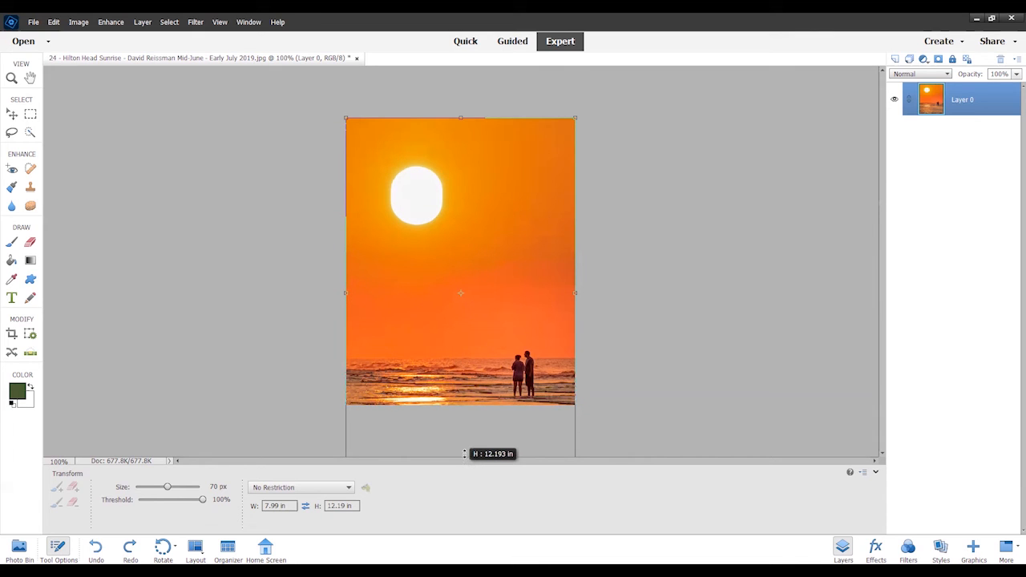
left_click_drag(464, 454, 462, 452)
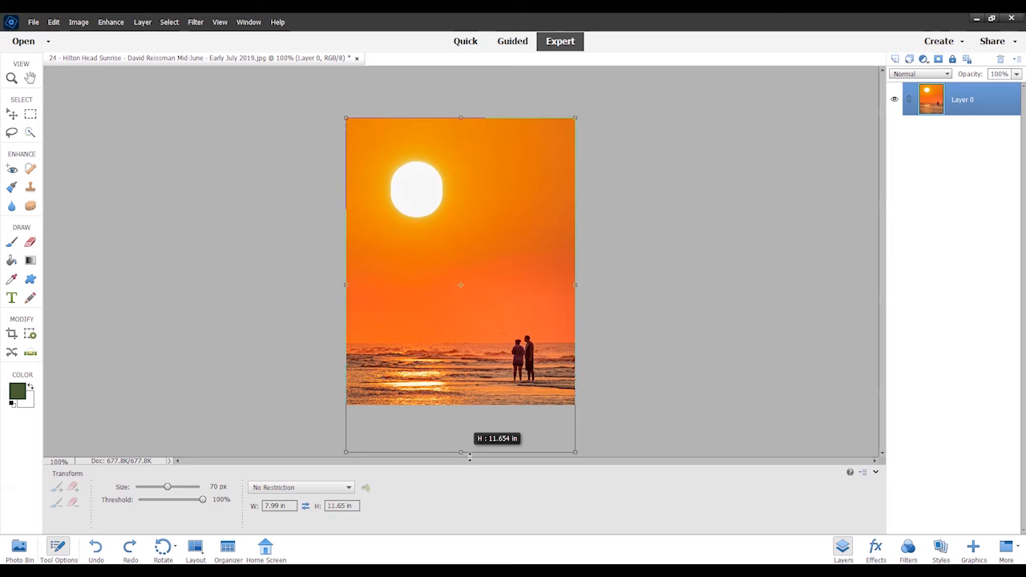
left_click_drag(465, 461, 466, 467)
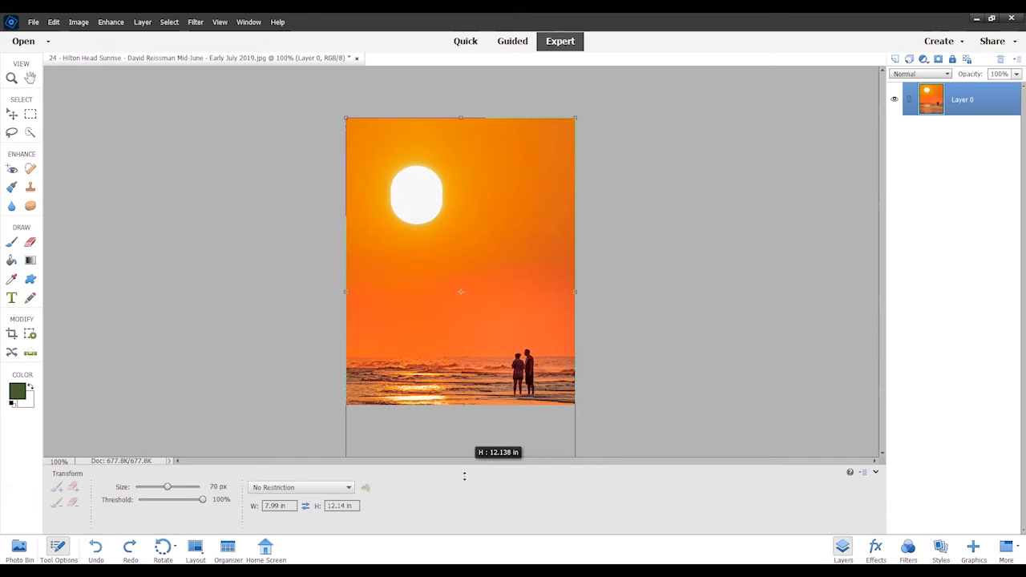
left_click_drag(464, 476, 467, 481)
left_click(536, 450)
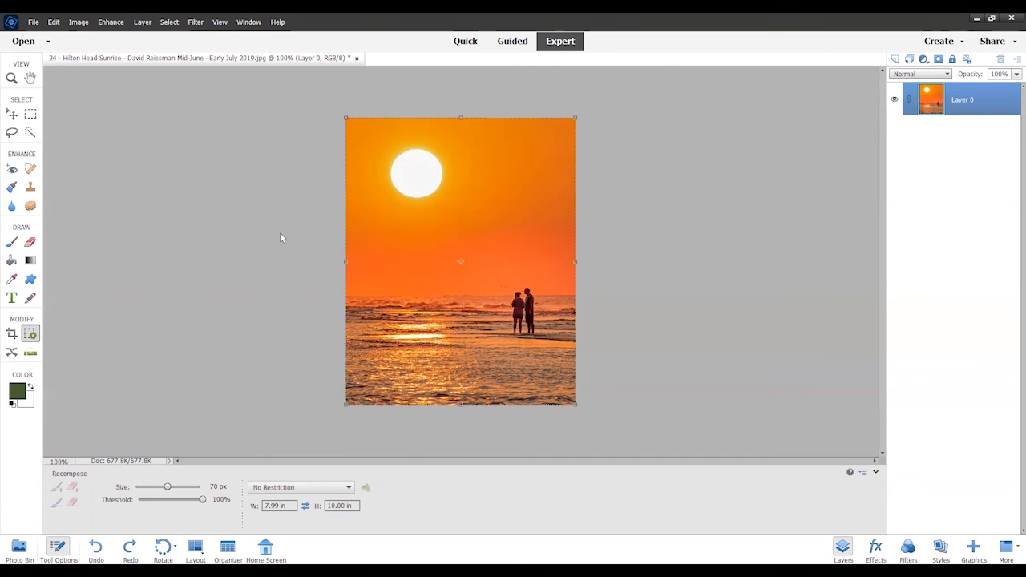
- Start the Extend Background guided edit on the sunrise photo and choose a Custom canvas size
left_click(514, 42)
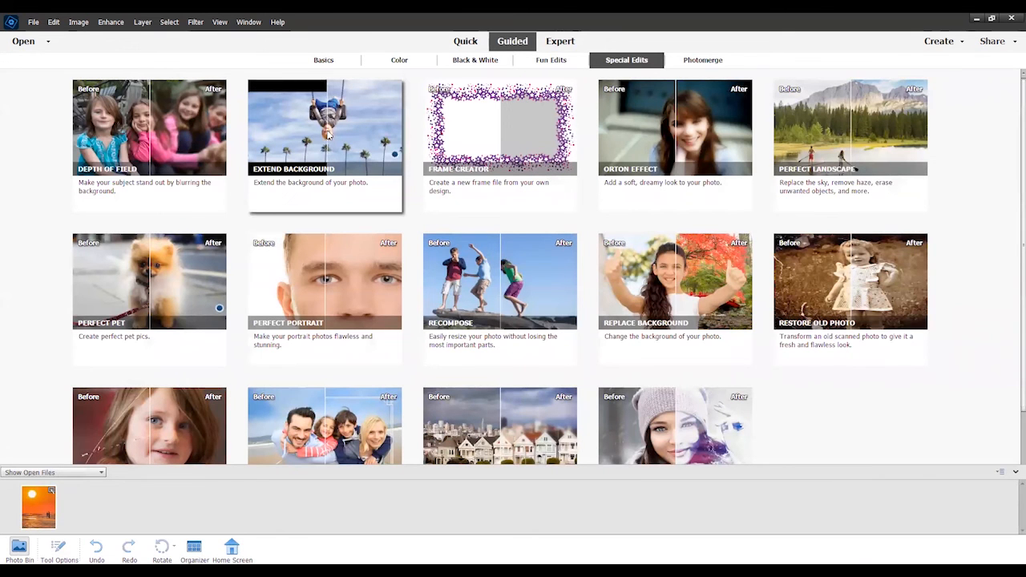
left_click(327, 134)
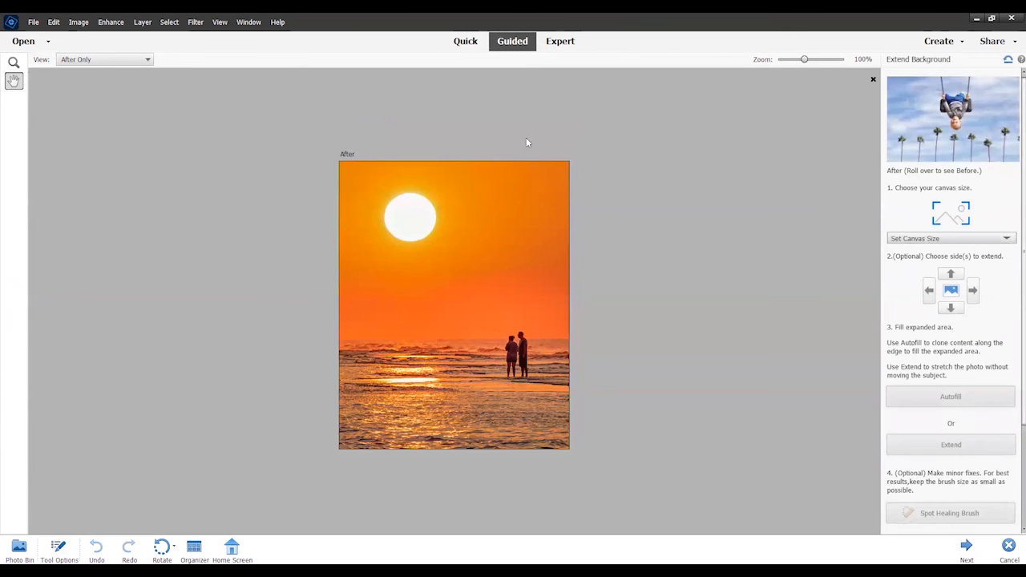
left_click(1007, 238)
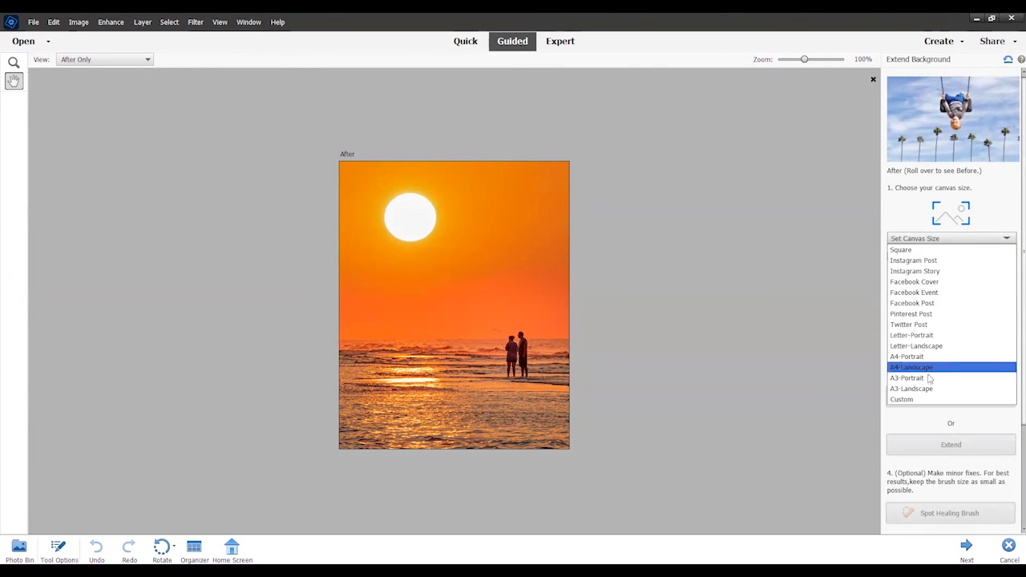
left_click(915, 401)
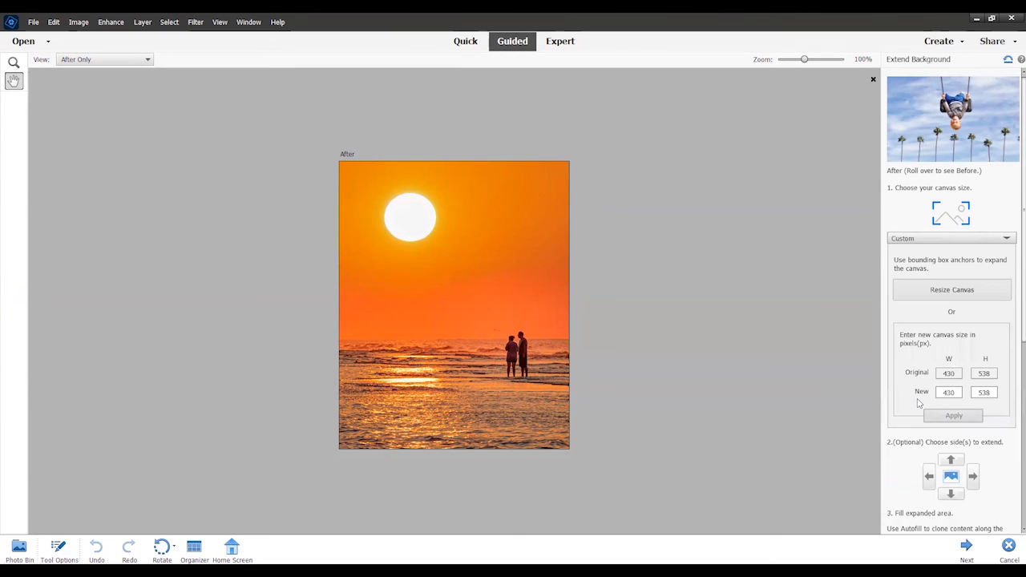
- Extend the canvas below the sunrise photo to a height of about 685 px, keeping the width at 430 px
left_click(961, 293)
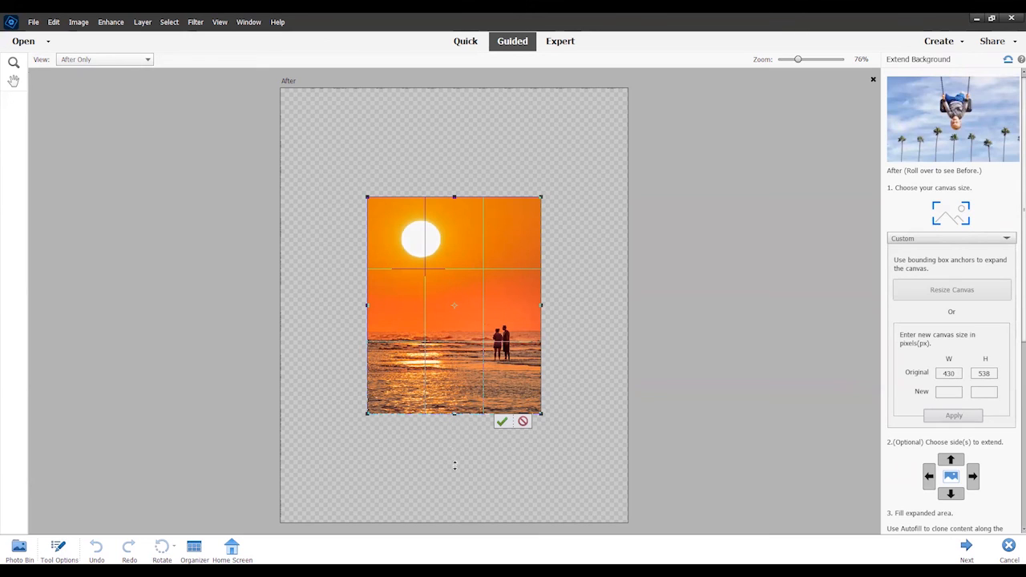
left_click_drag(455, 464, 503, 481)
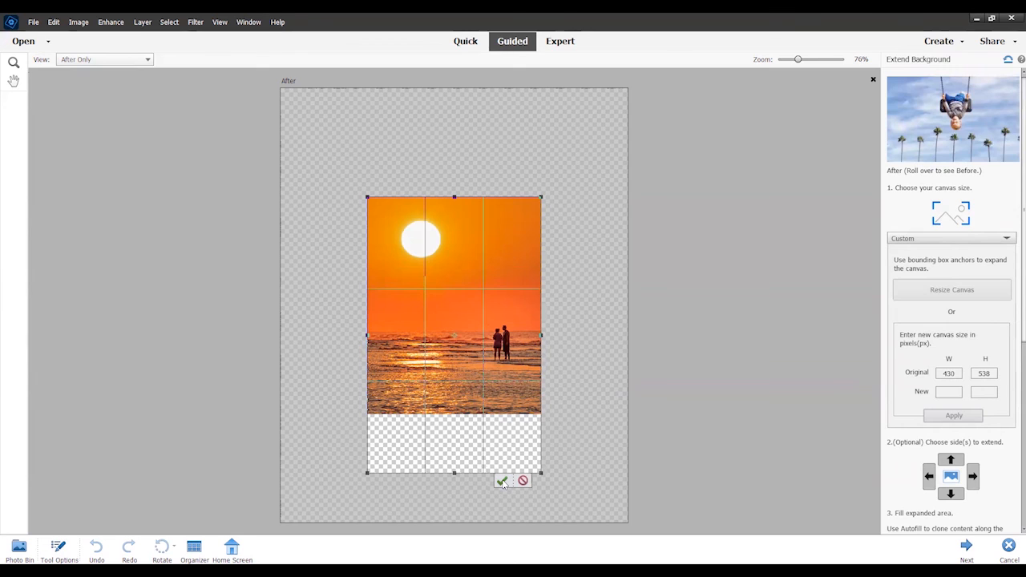
left_click(502, 482)
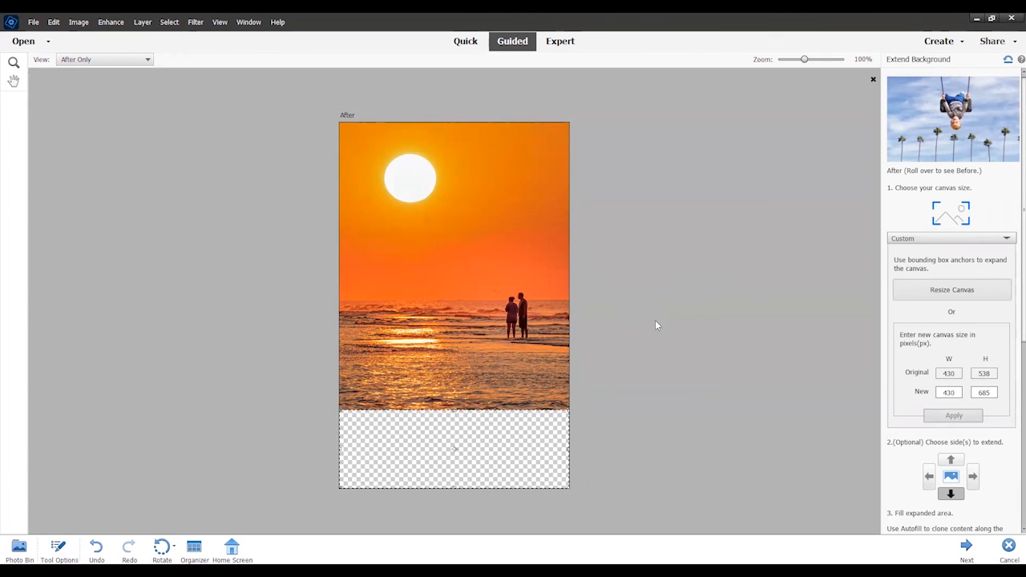
scroll(887, 321, "down", 3)
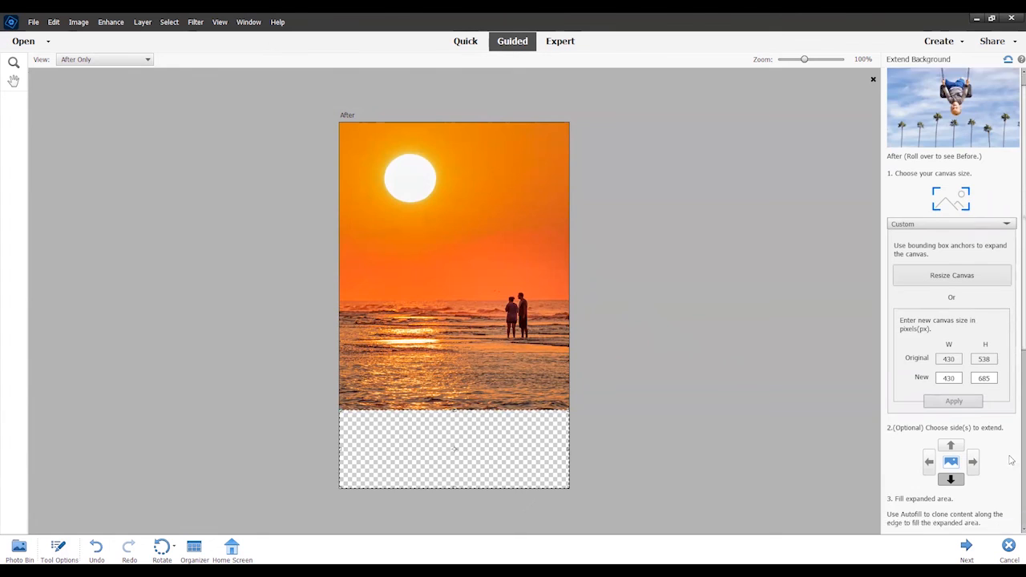
- Fill the expanded area with Extend, protecting the upper sky with the sun and the band from the horizon through the couple from distortion
scroll(887, 320, "down", 2)
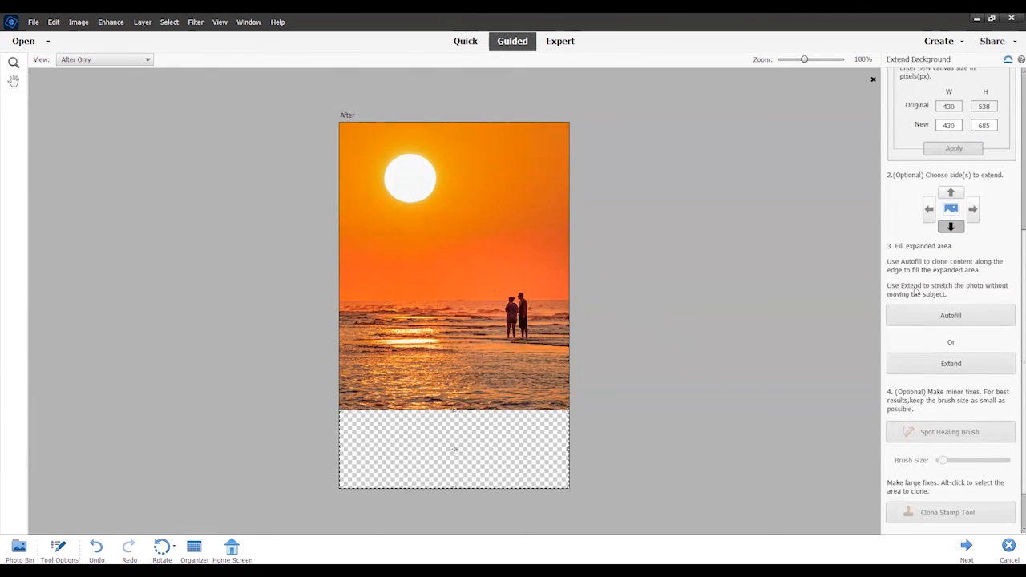
left_click(961, 364)
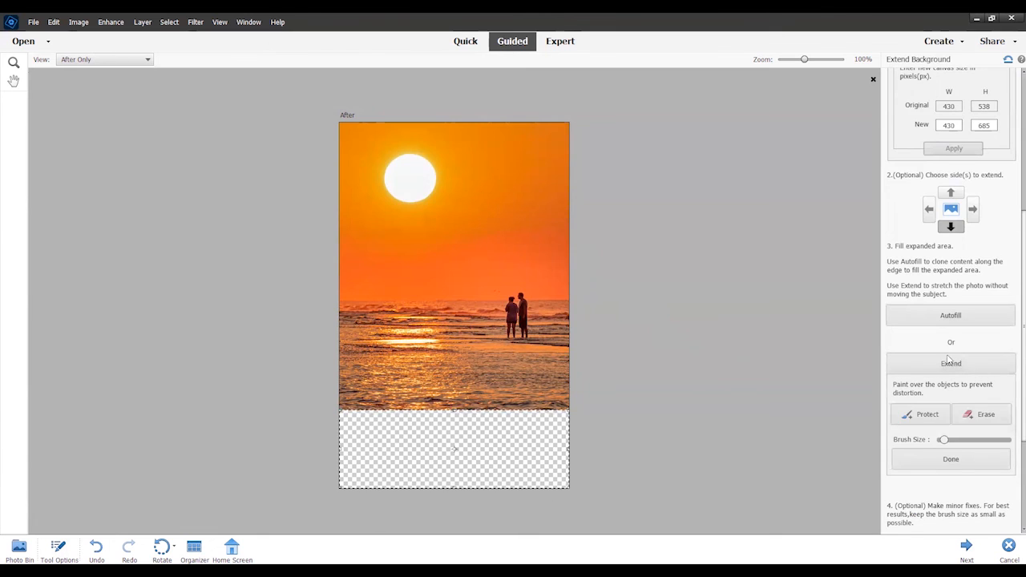
left_click(930, 417)
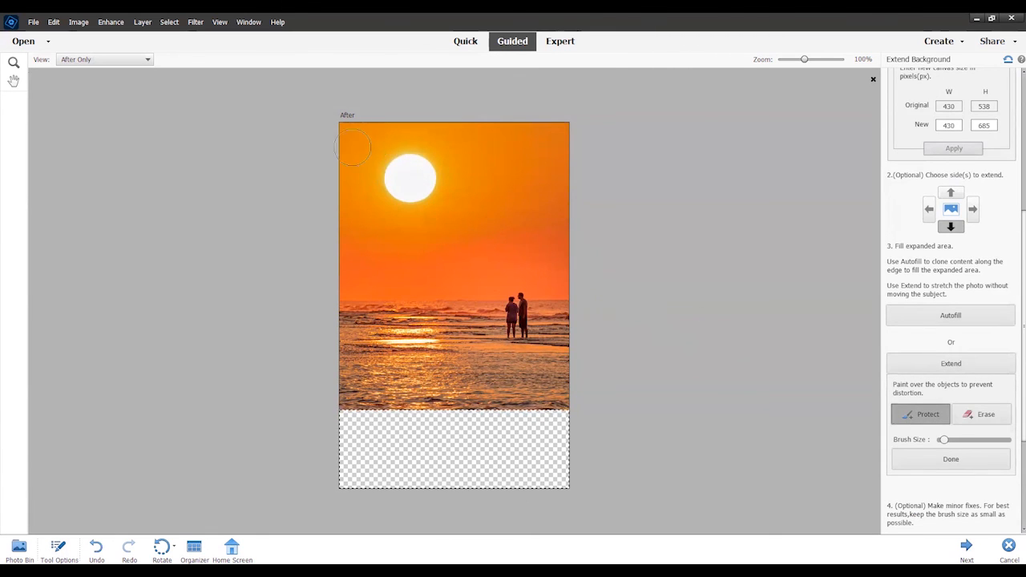
mouse_move(348, 134)
left_mouse_down()
mouse_move(553, 137)
mouse_move(561, 164)
mouse_move(411, 158)
mouse_move(353, 174)
mouse_move(404, 189)
mouse_move(528, 189)
mouse_move(545, 200)
mouse_move(343, 207)
left_mouse_up()
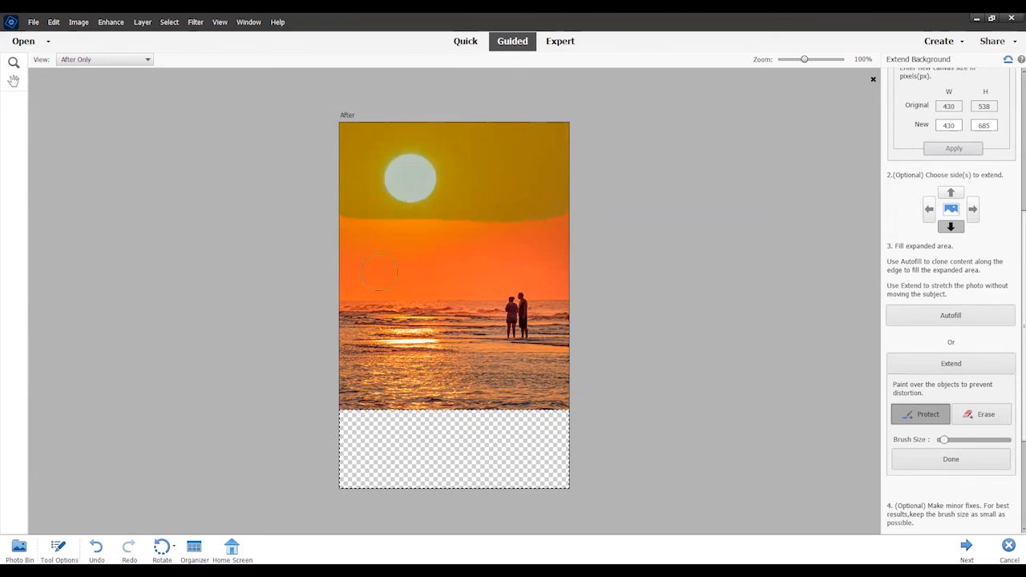
mouse_move(362, 294)
left_mouse_down()
mouse_move(561, 316)
mouse_move(528, 295)
mouse_move(436, 289)
mouse_move(352, 321)
mouse_move(437, 340)
mouse_move(579, 335)
mouse_move(571, 361)
mouse_move(416, 362)
mouse_move(298, 348)
left_mouse_up()
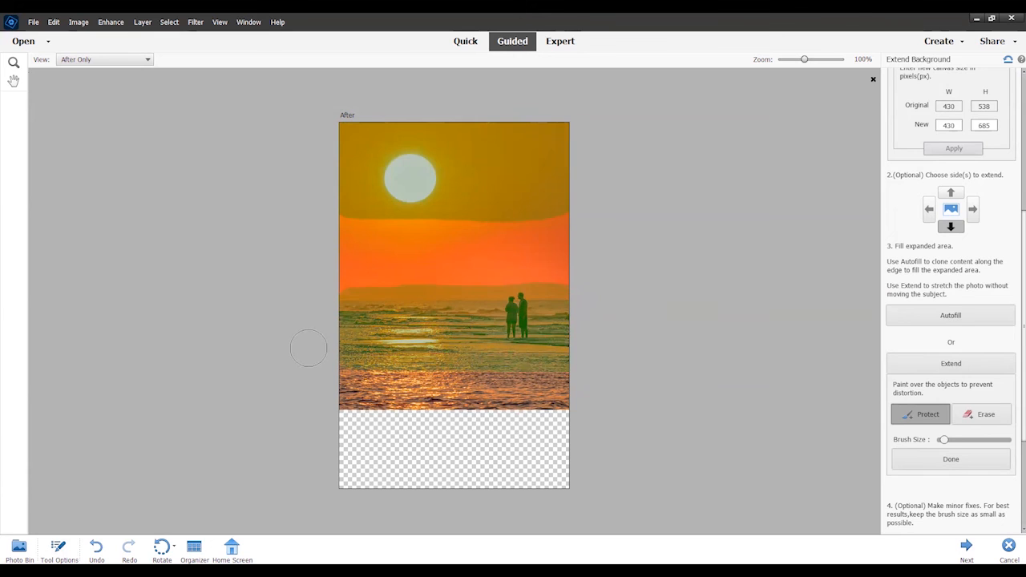
left_click(953, 459)
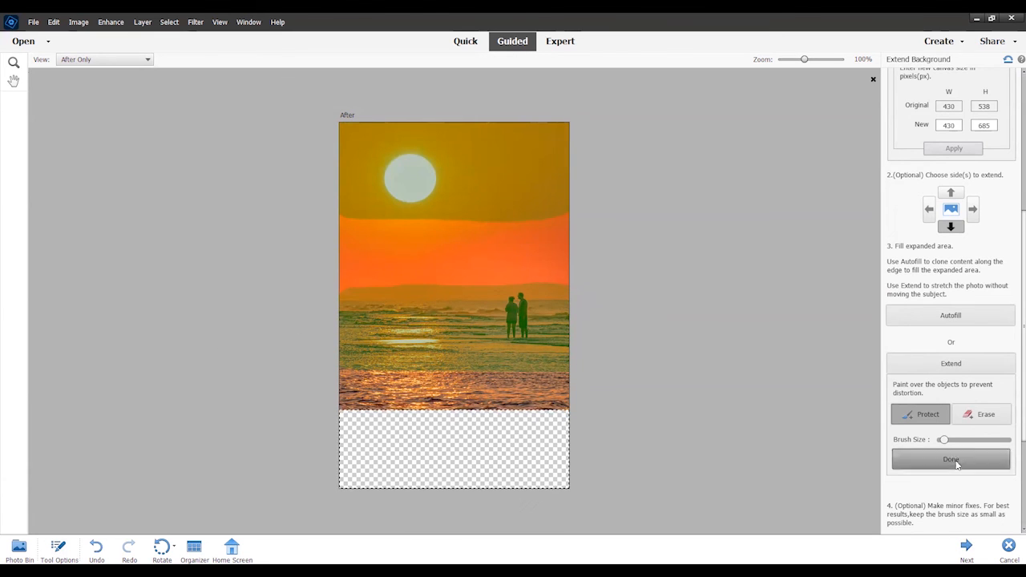